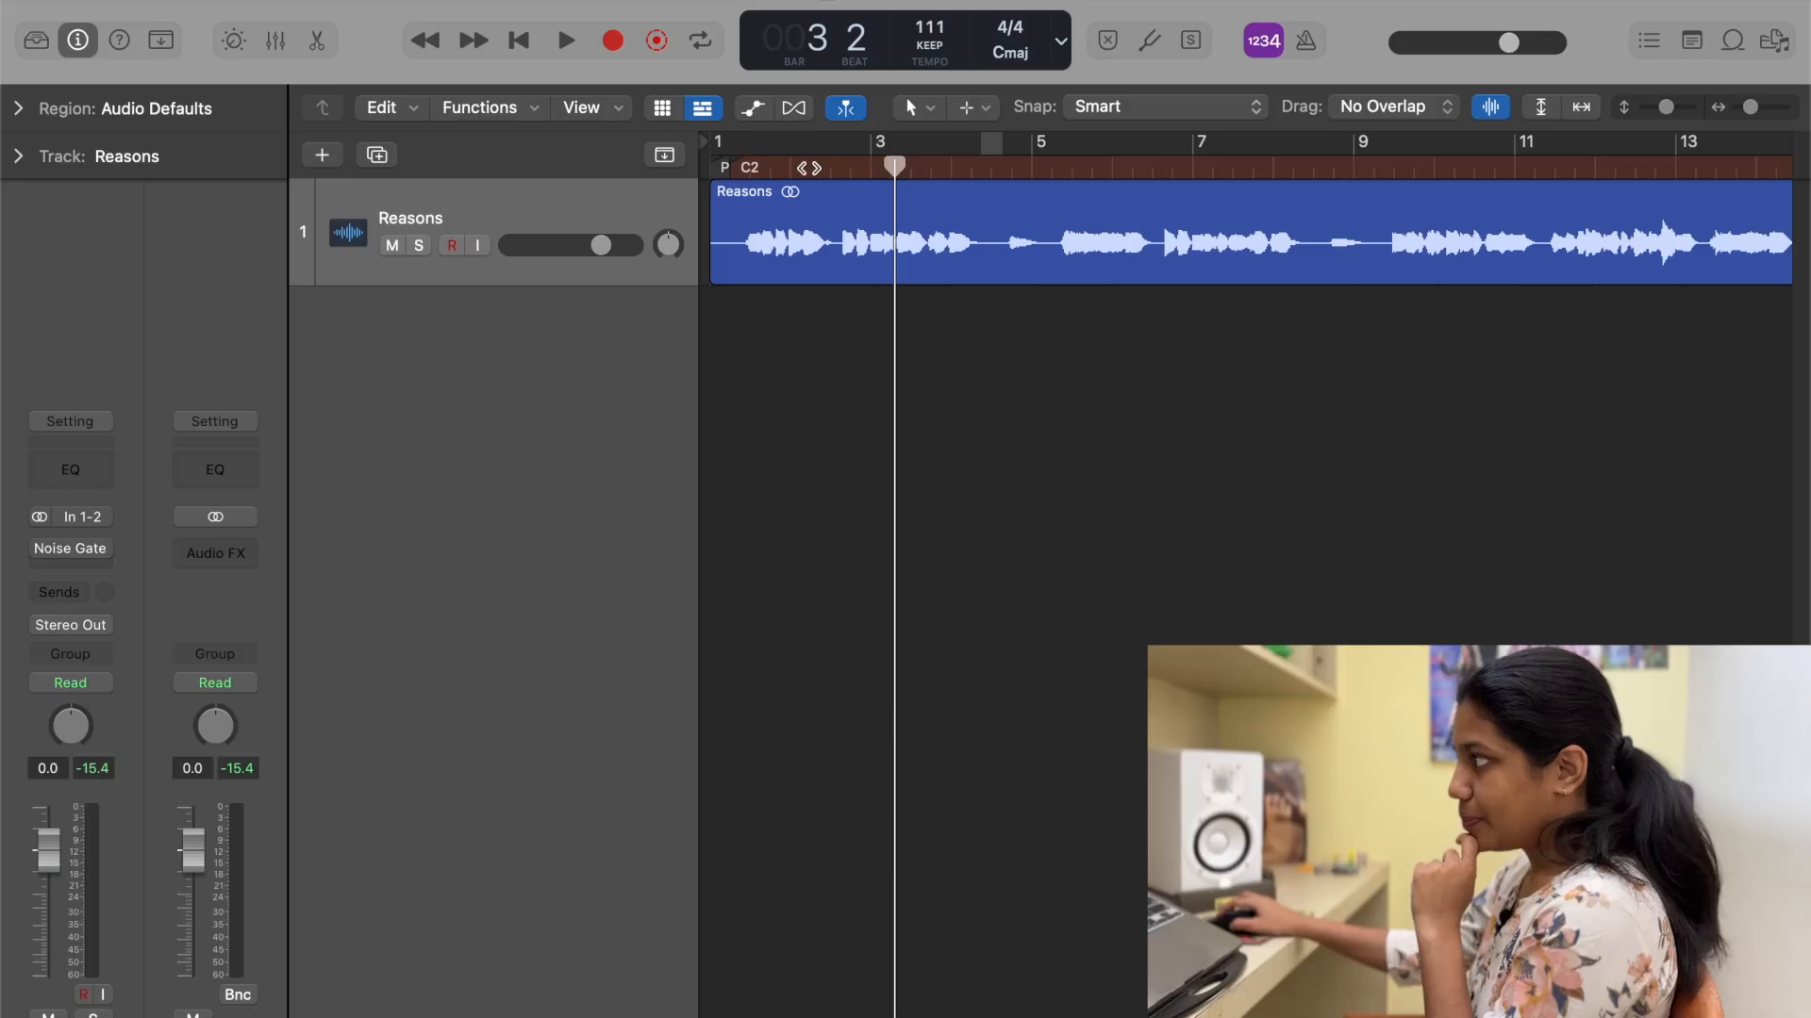
- Set a cycle range from bar 1 to about bar 12 on the Reasons track and play it
left_click_drag(759, 159, 1592, 187)
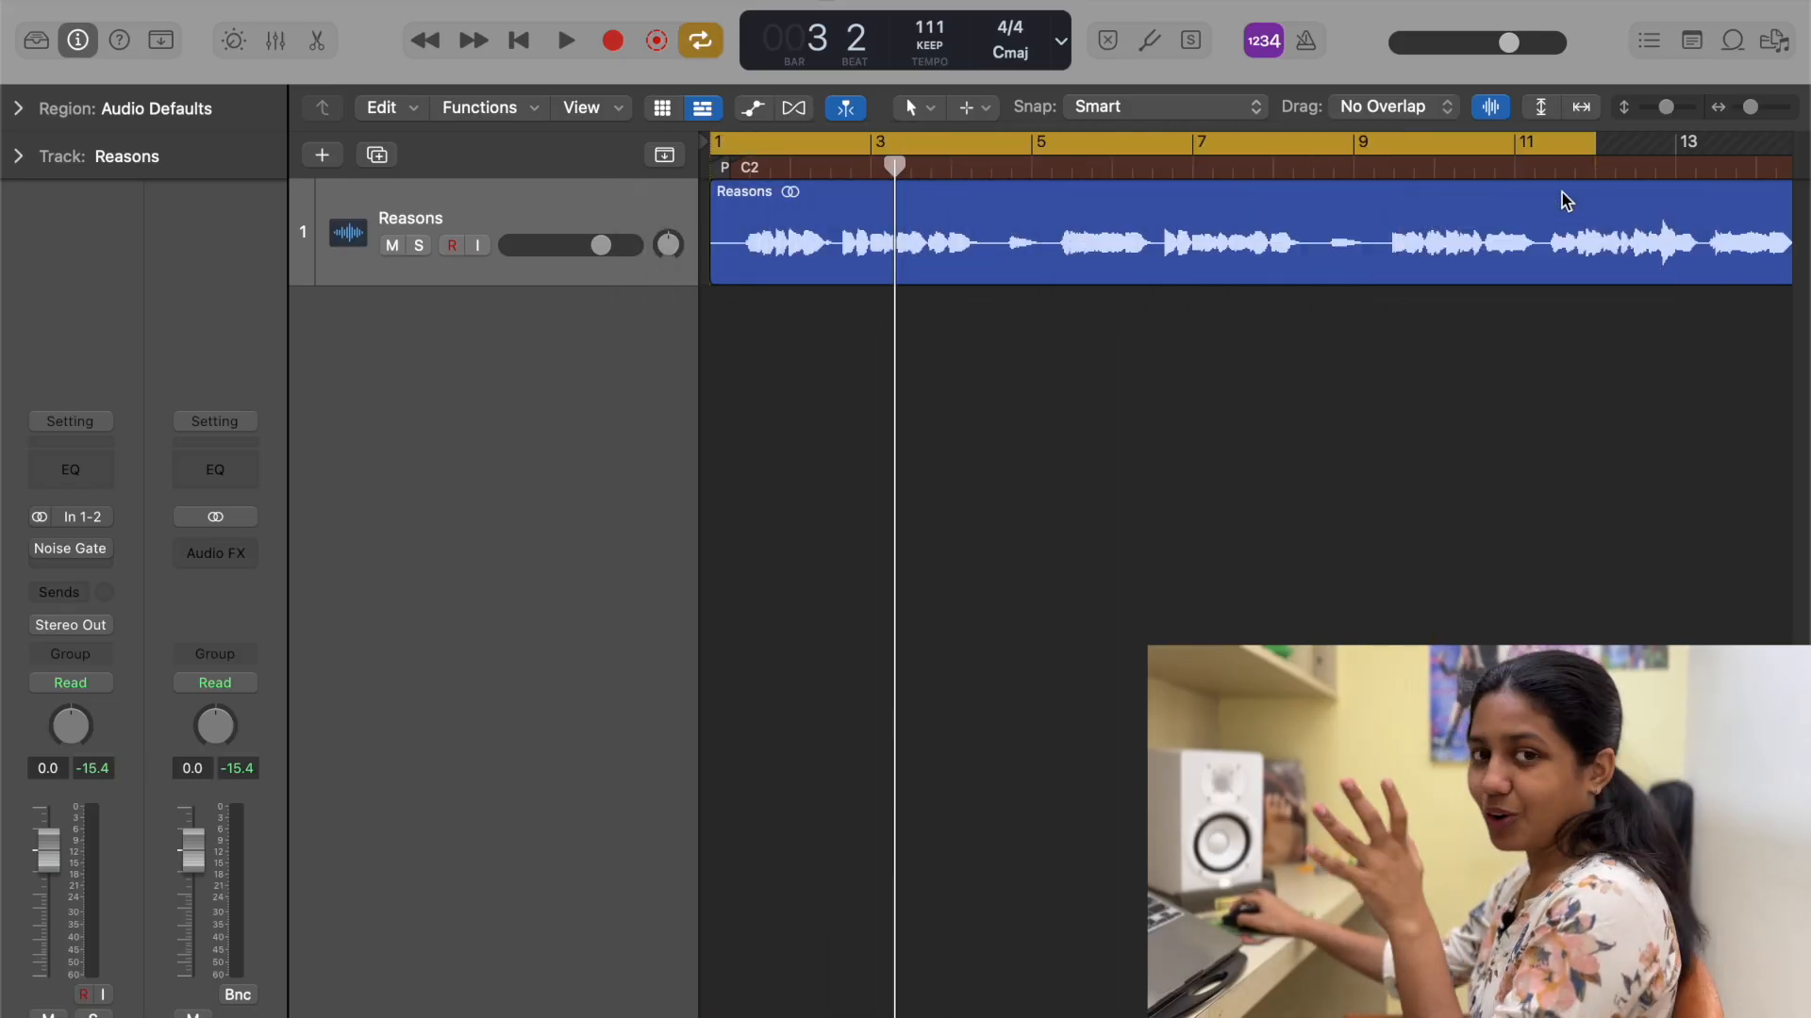
key("space")
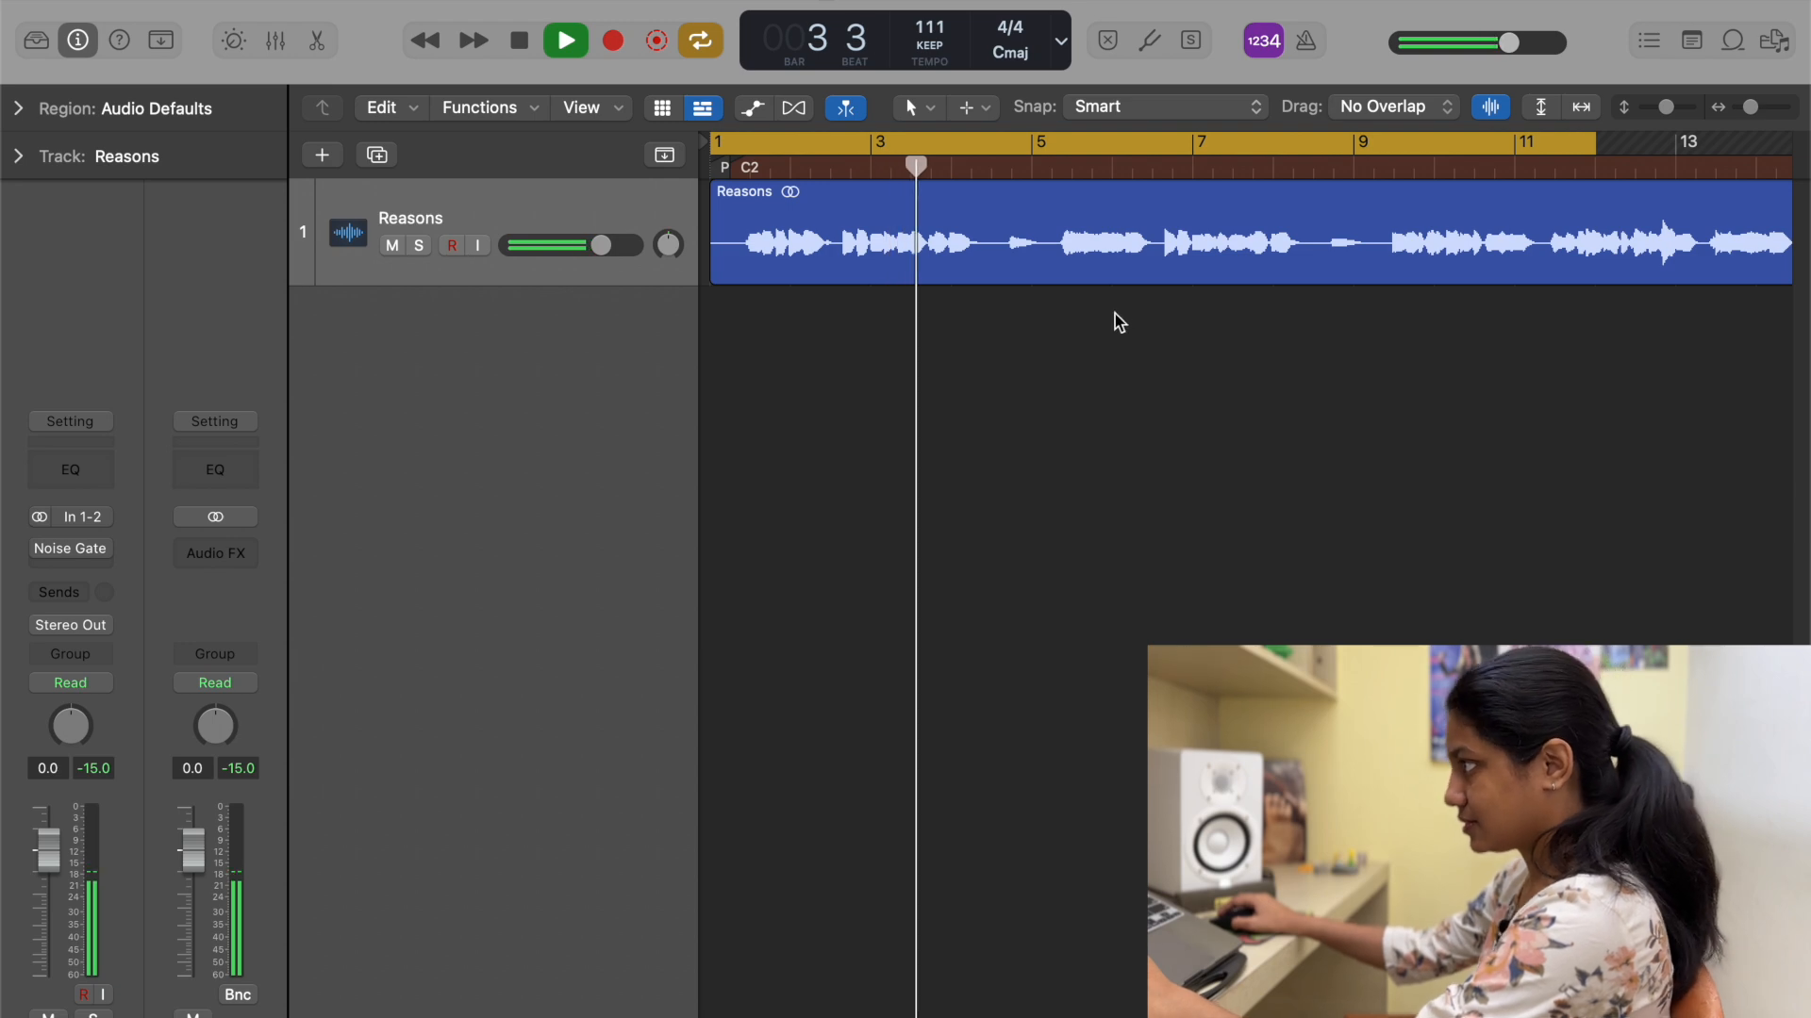
- Set a short cycle range over the quiet gap in bar 4 and play it to hear the background noise
key("super+Right")
key("super+Right")
key("super+Right")
key("super+Right")
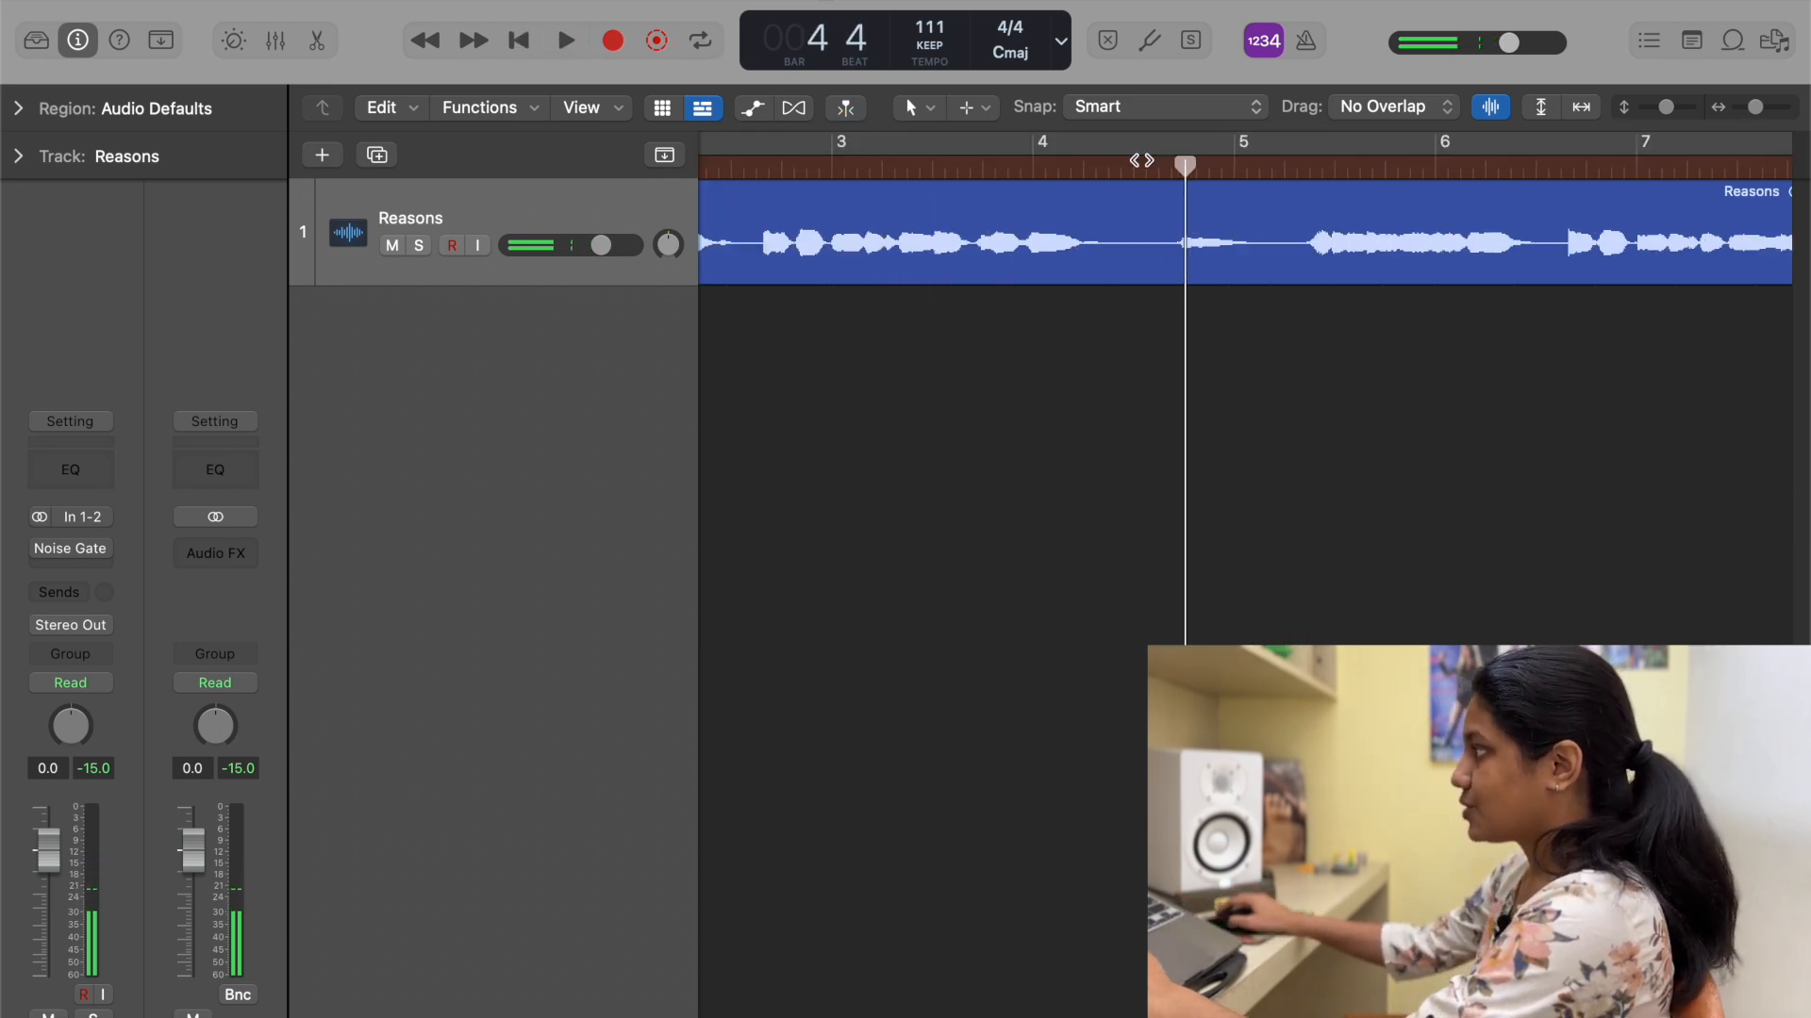
left_click_drag(1105, 154, 1185, 151)
mouse_move(1495, 111)
left_mouse_down()
mouse_move(1501, 4)
mouse_move(1496, 125)
left_mouse_up()
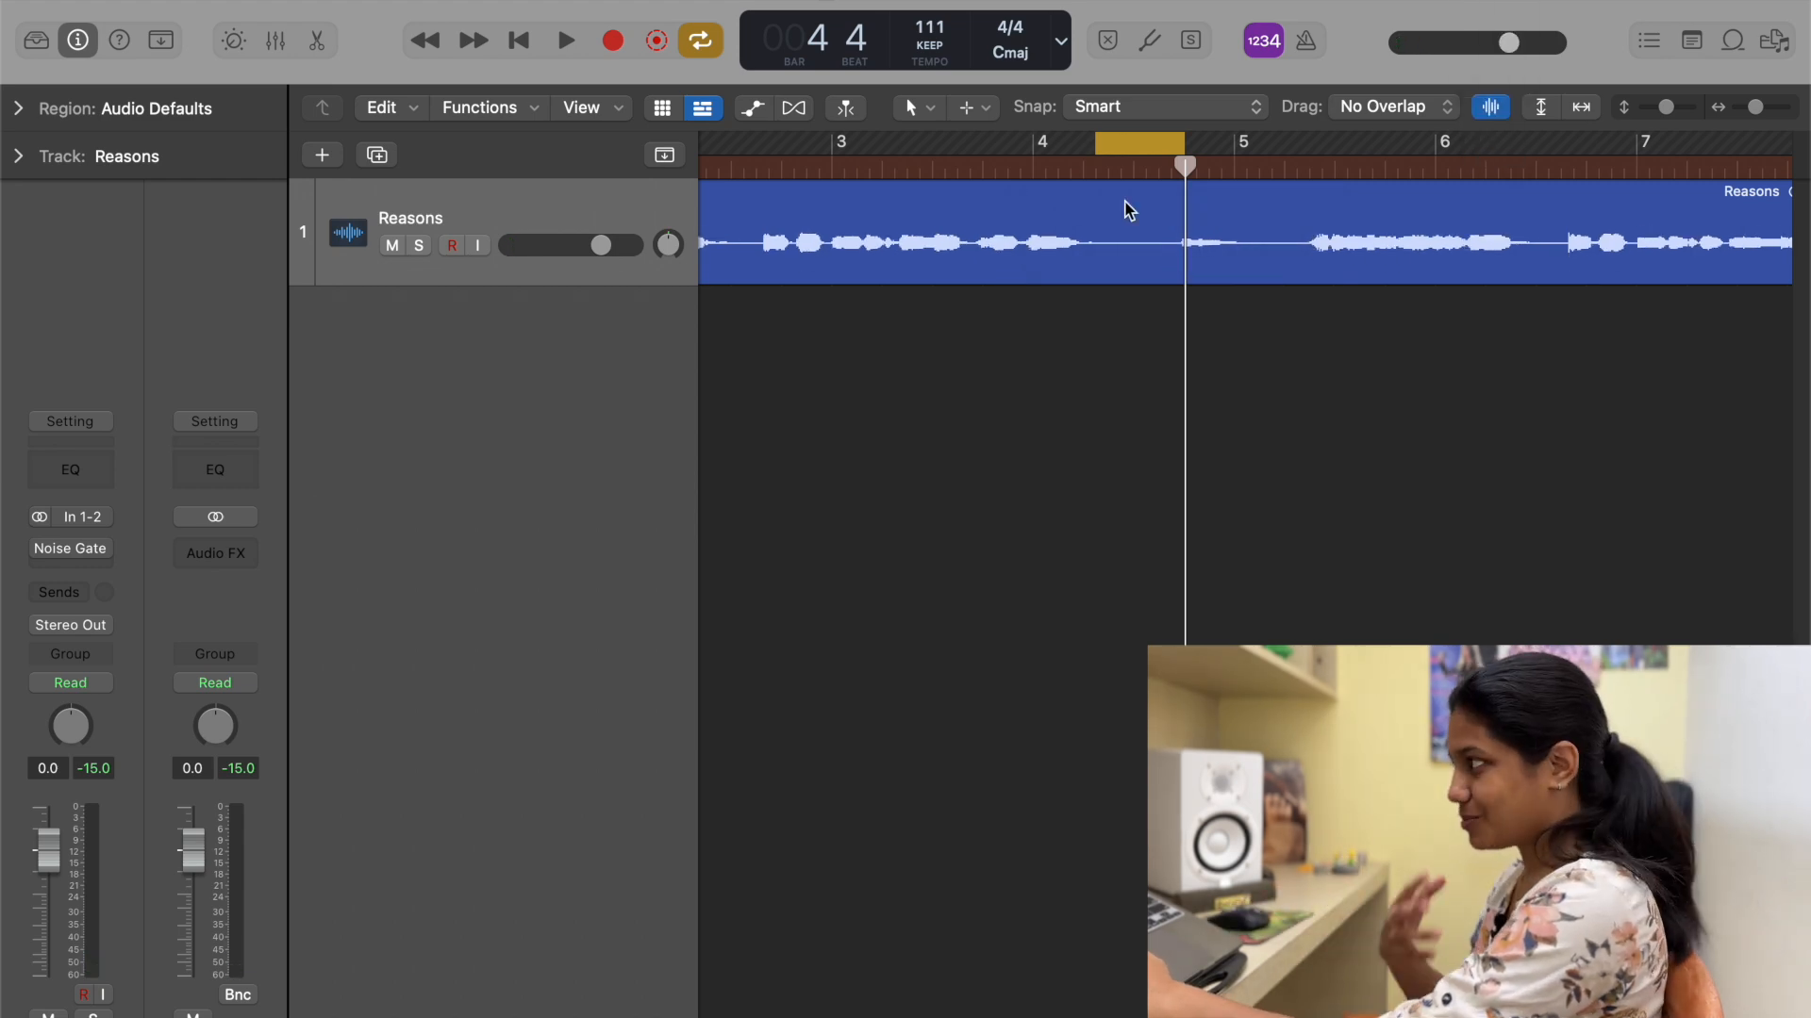
key("space")
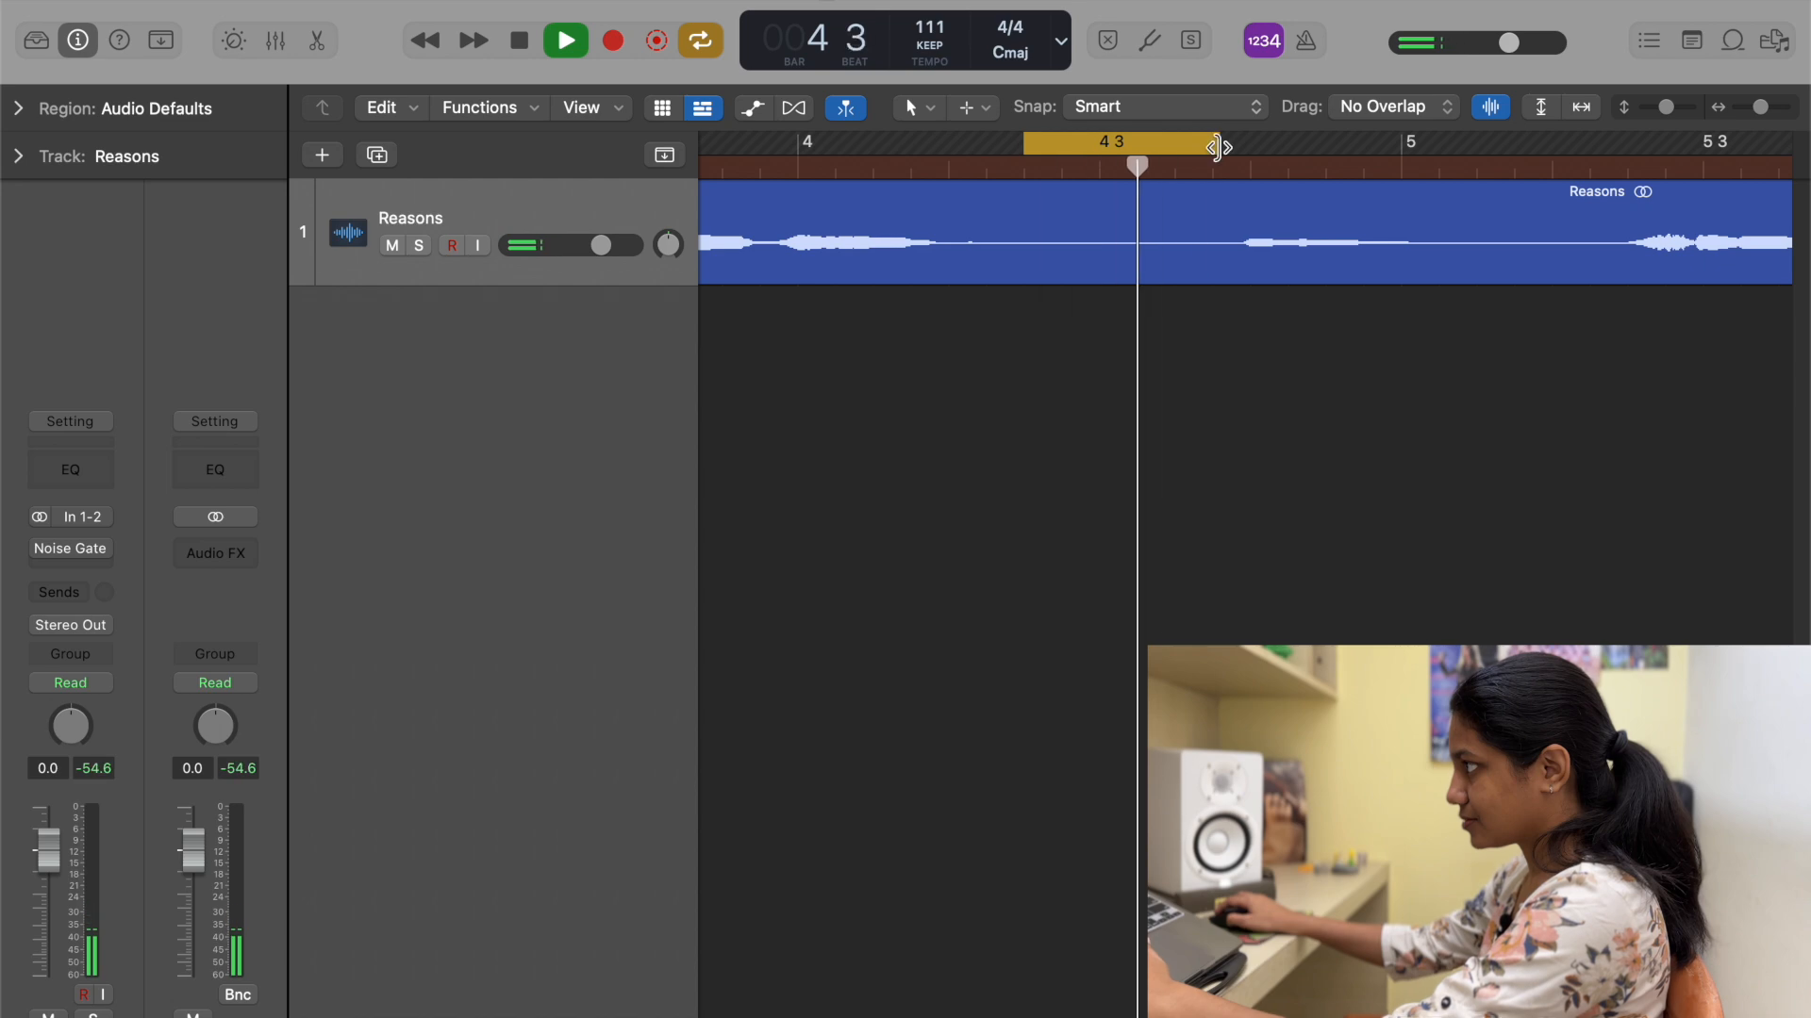
key("space")
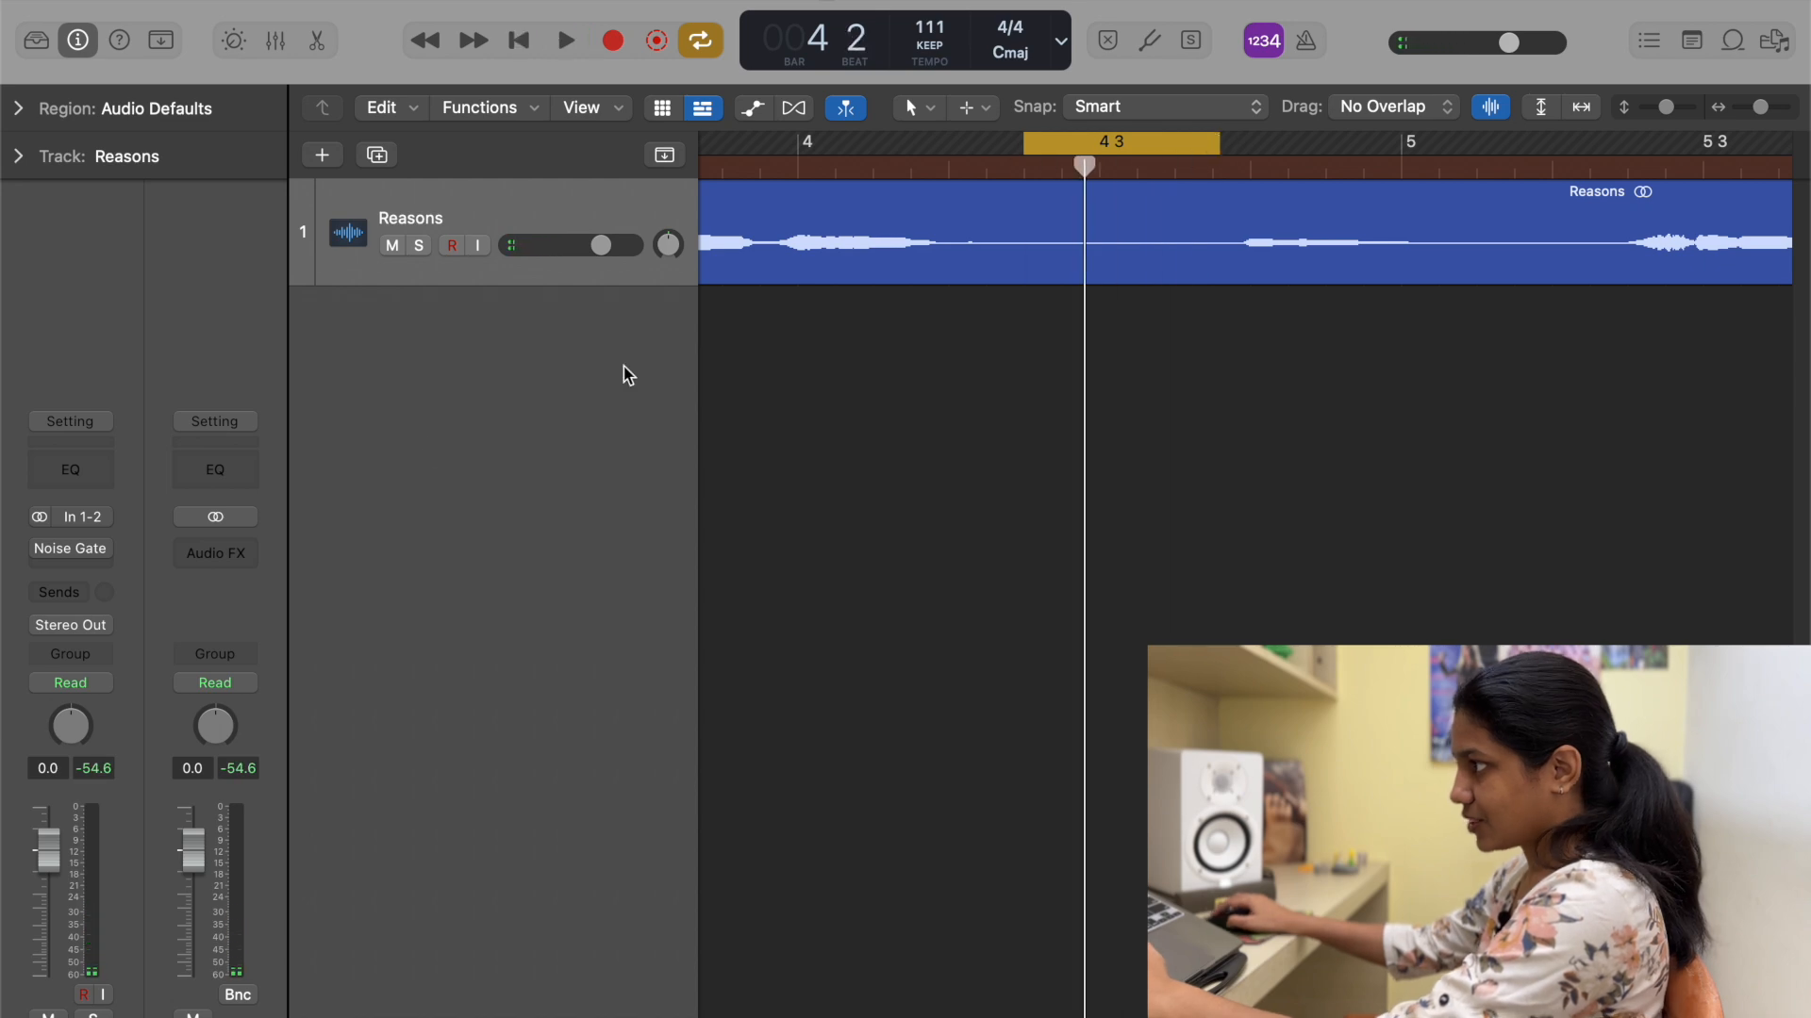
- Insert a stereo Gain plug-in after the Noise Gate on the Reasons track and raise its gain to +10.8 dB during looped playback
left_click(107, 566)
mouse_move(122, 1007)
mouse_move(283, 996)
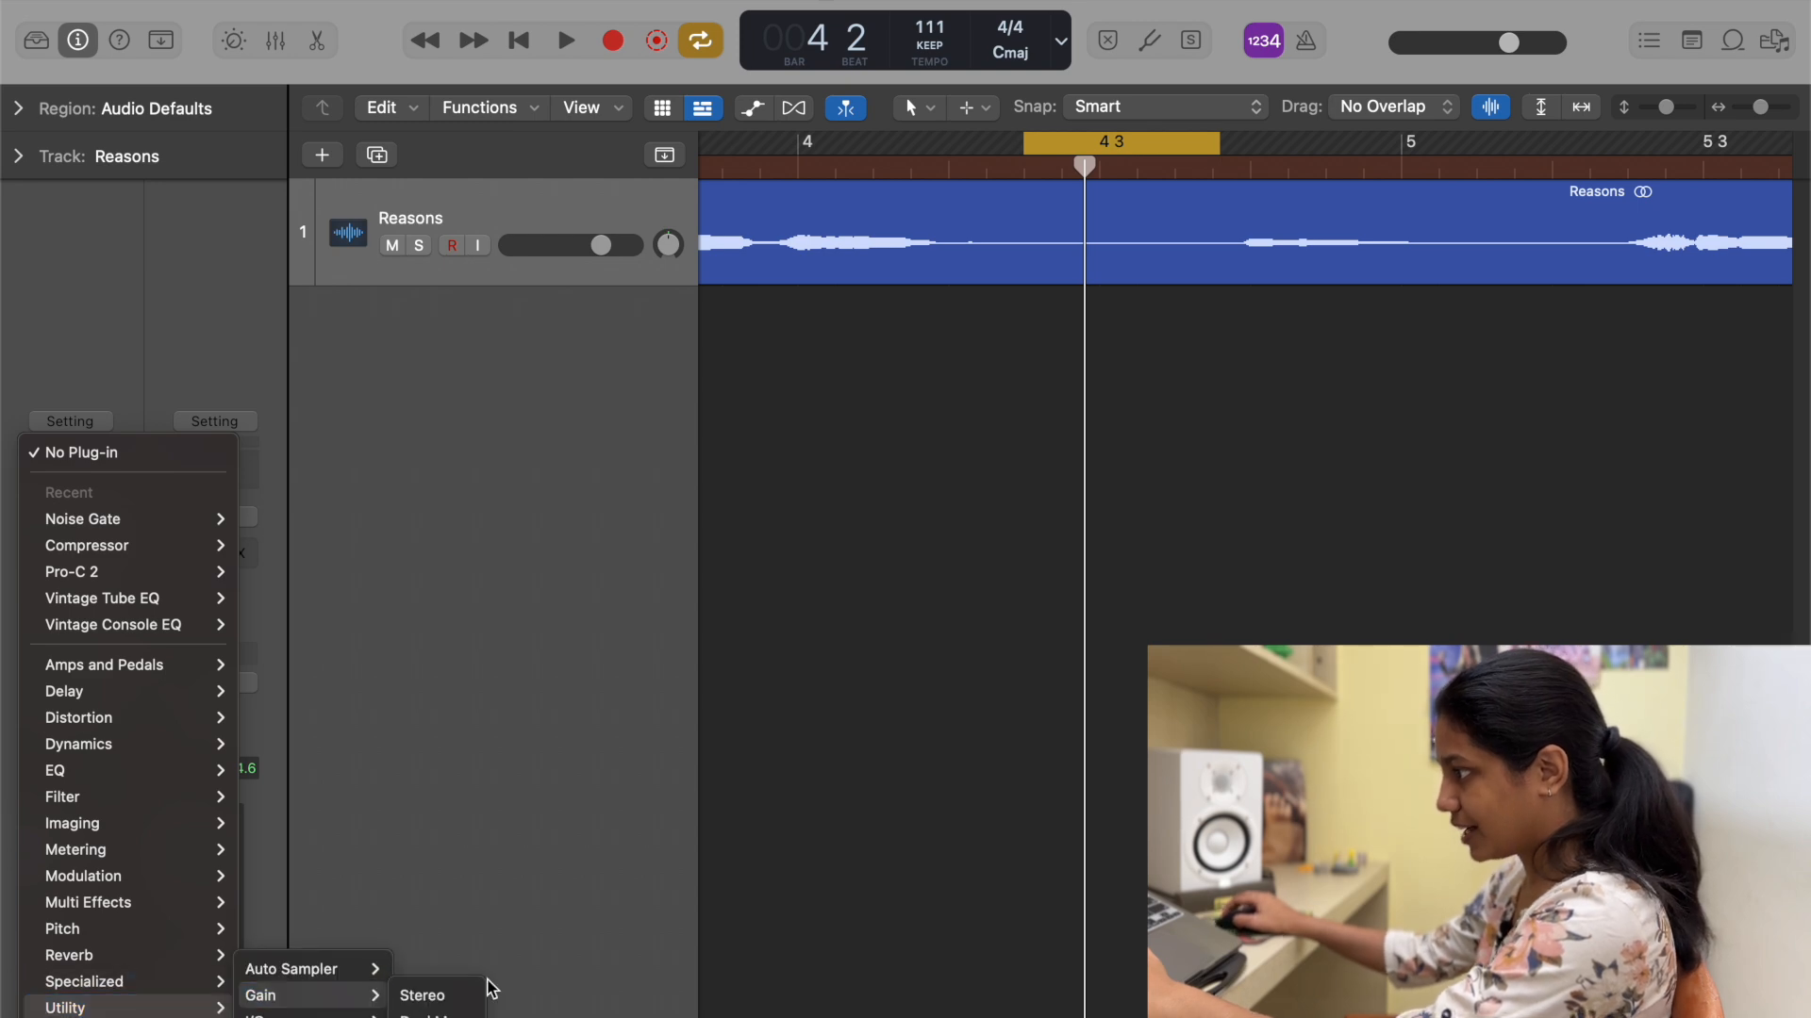
left_click(462, 998)
key("space")
mouse_move(635, 518)
left_mouse_down()
mouse_move(670, 509)
mouse_move(648, 491)
left_mouse_up()
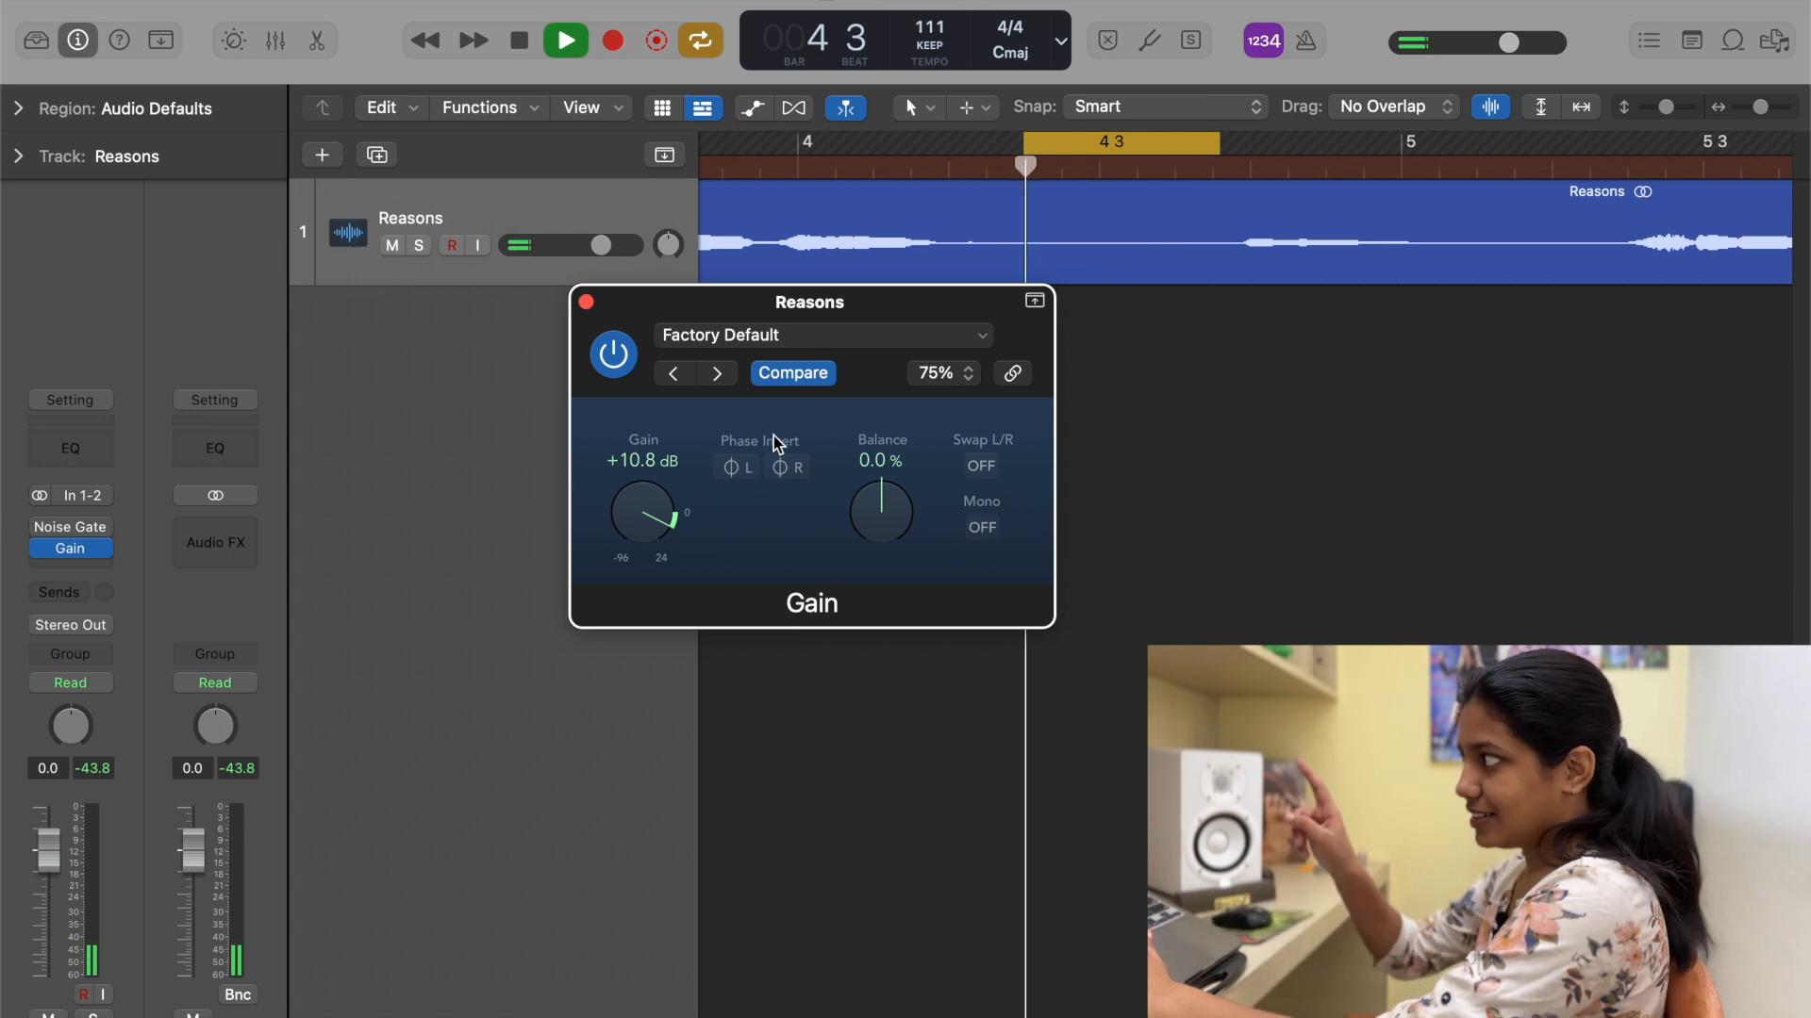
- Replay the boosted loop, stop it, and extend the cycle range's start slightly earlier in bar 4
key("space")
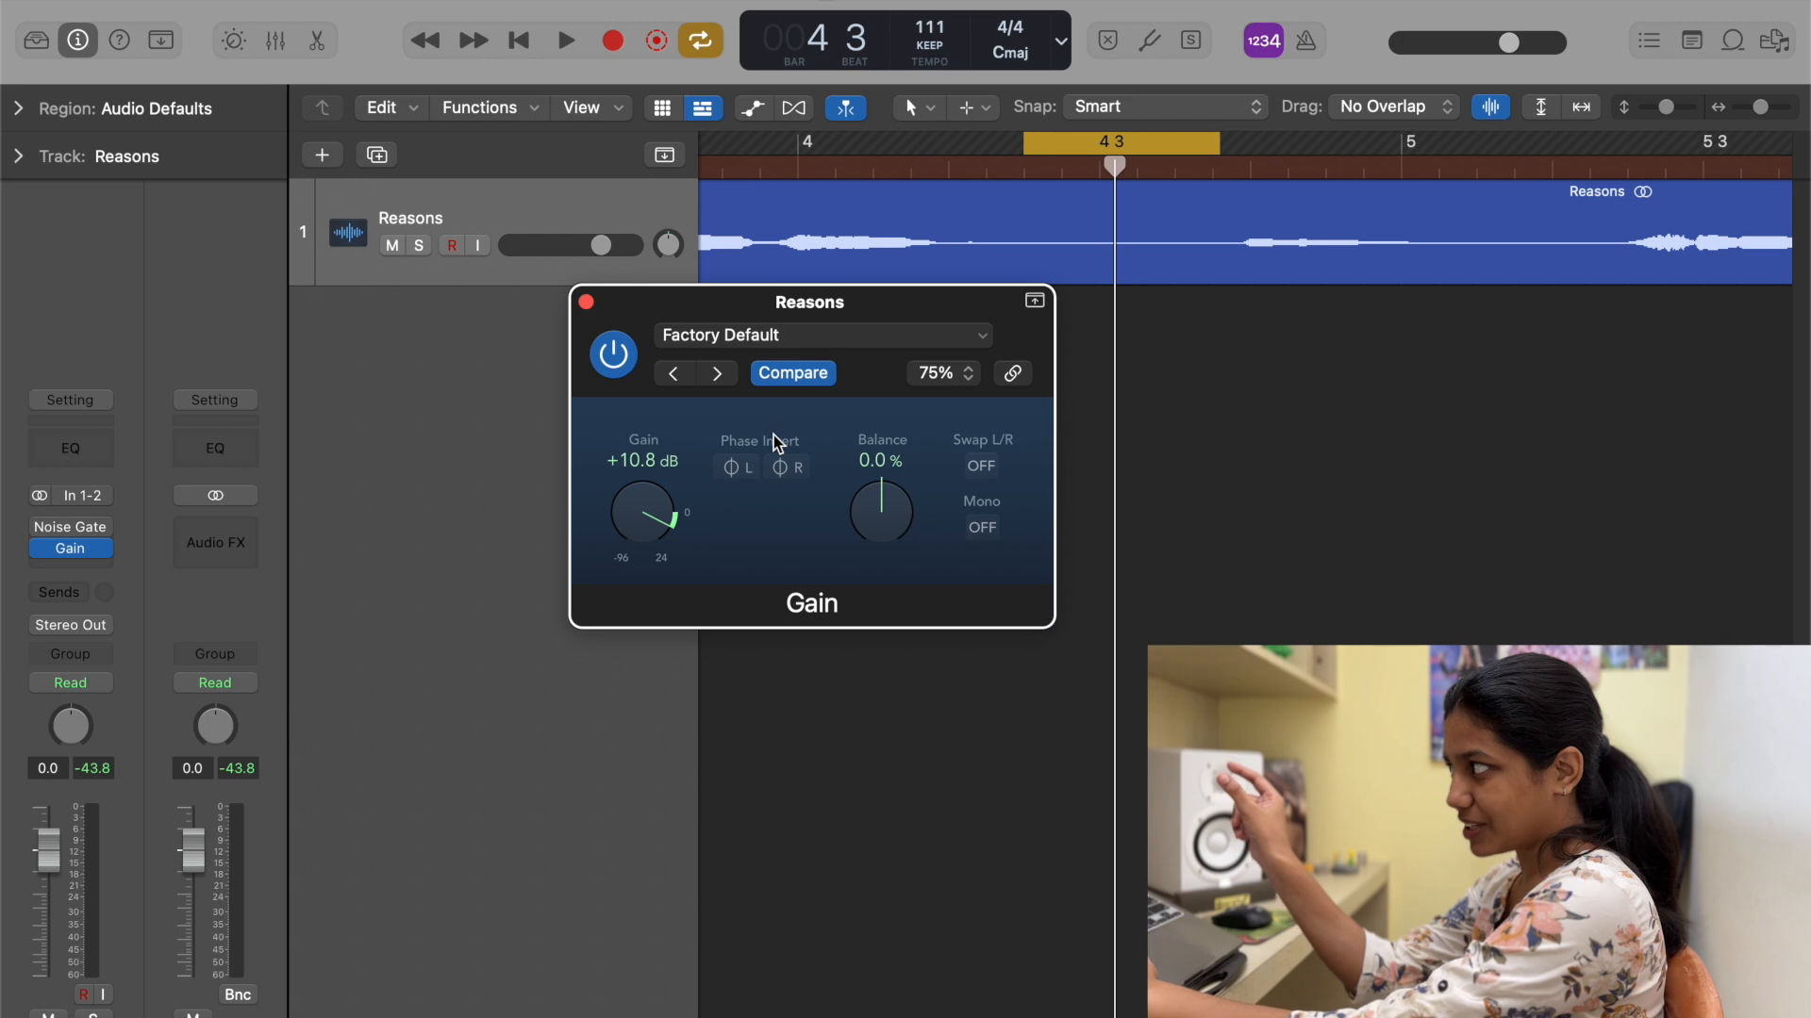
key("space")
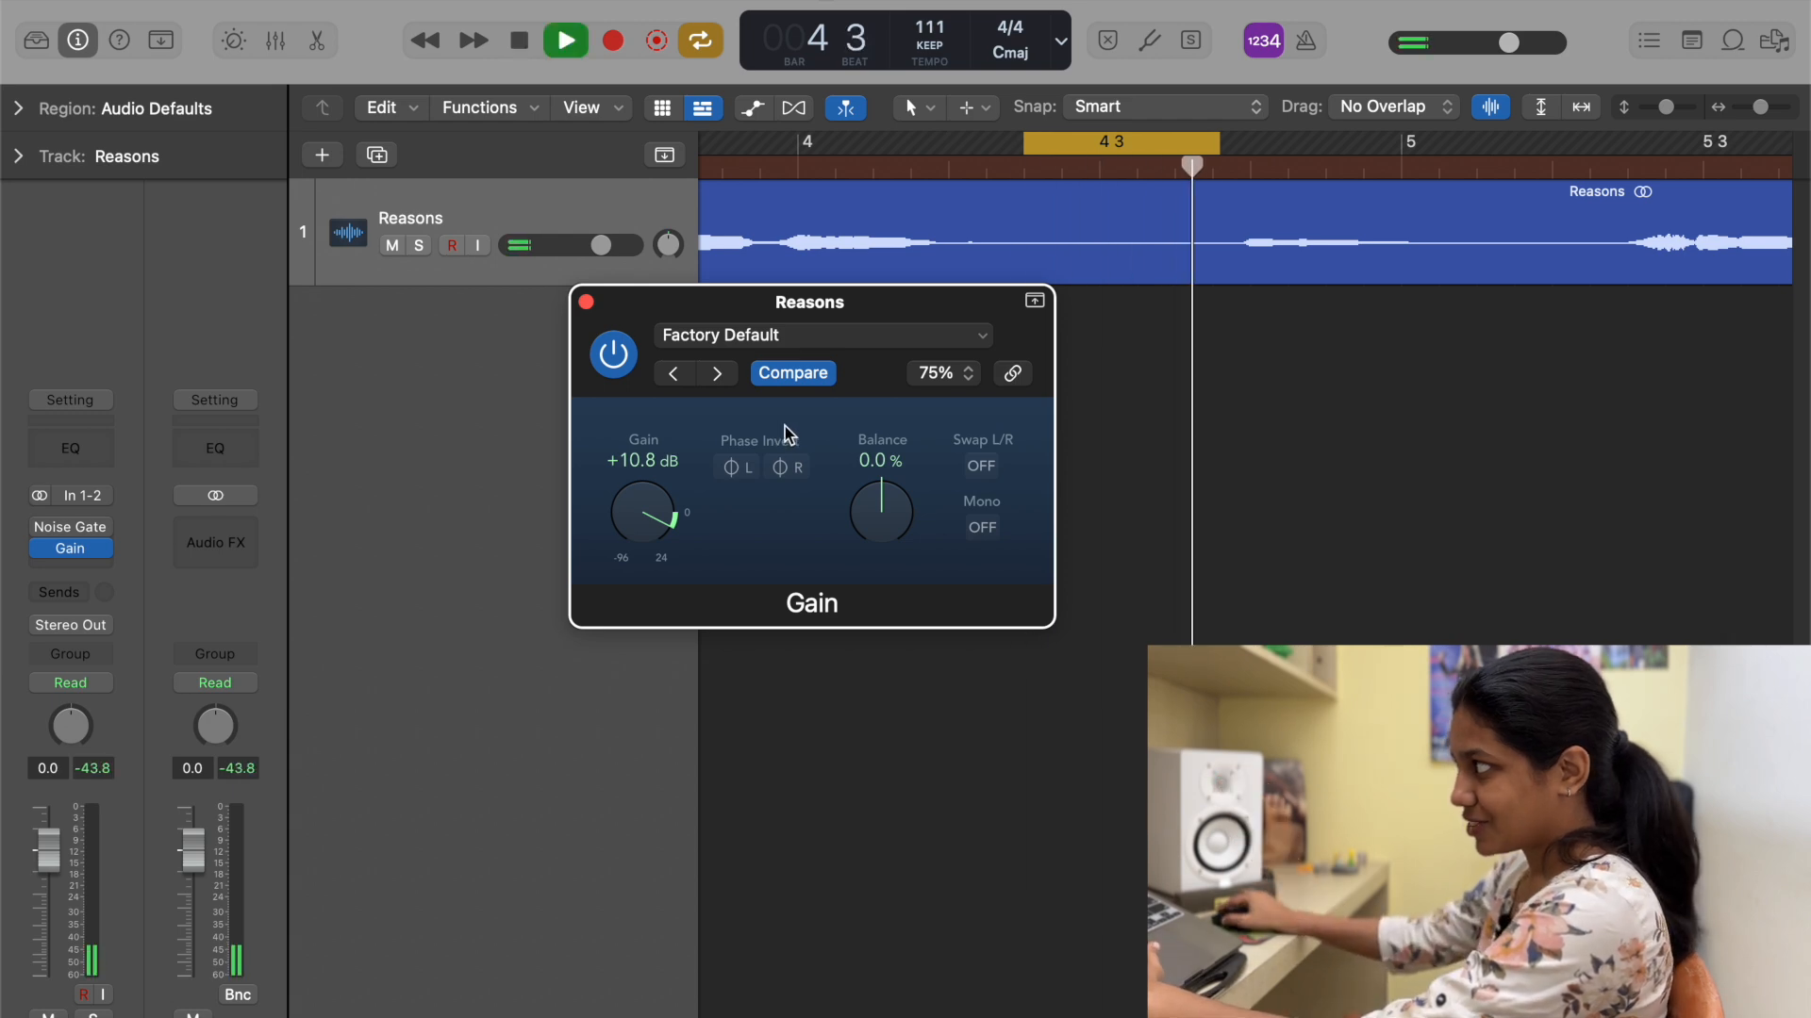
key("space")
left_click_drag(1025, 142, 981, 145)
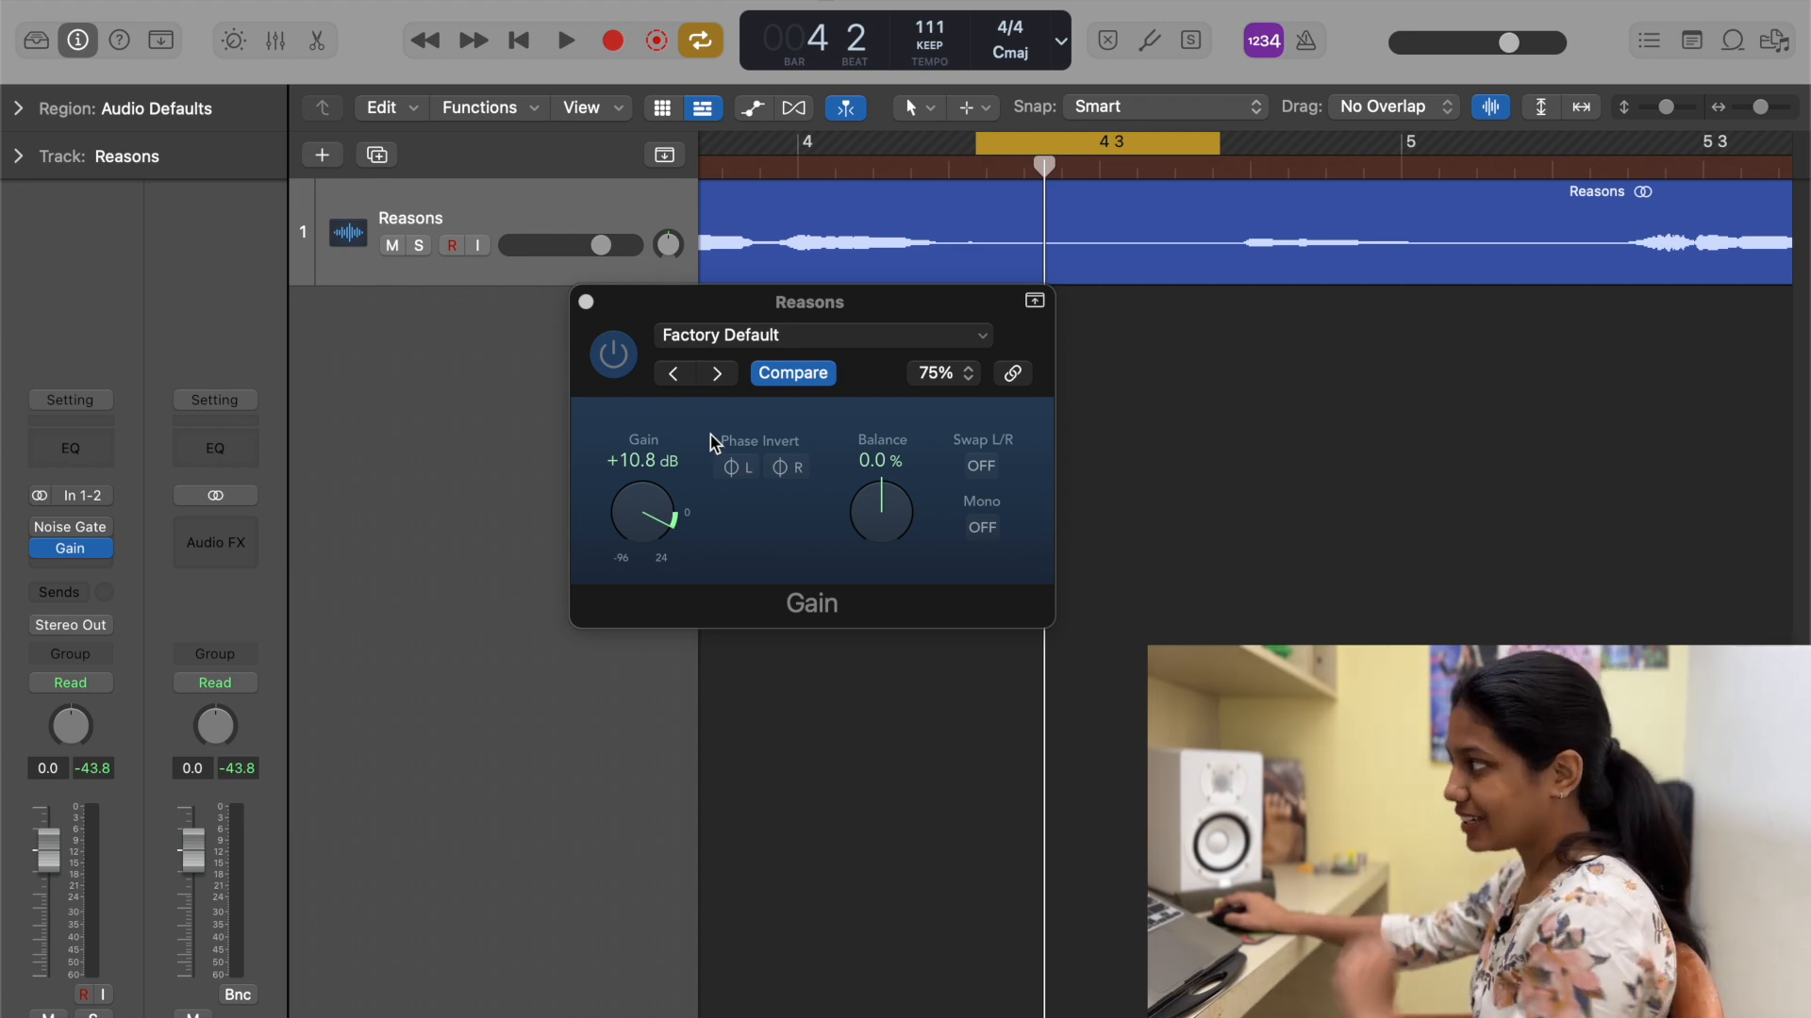
- Insert a stereo Noise Gate from the Dynamics plug-ins on the Reasons track and reposition its window
left_click(80, 501)
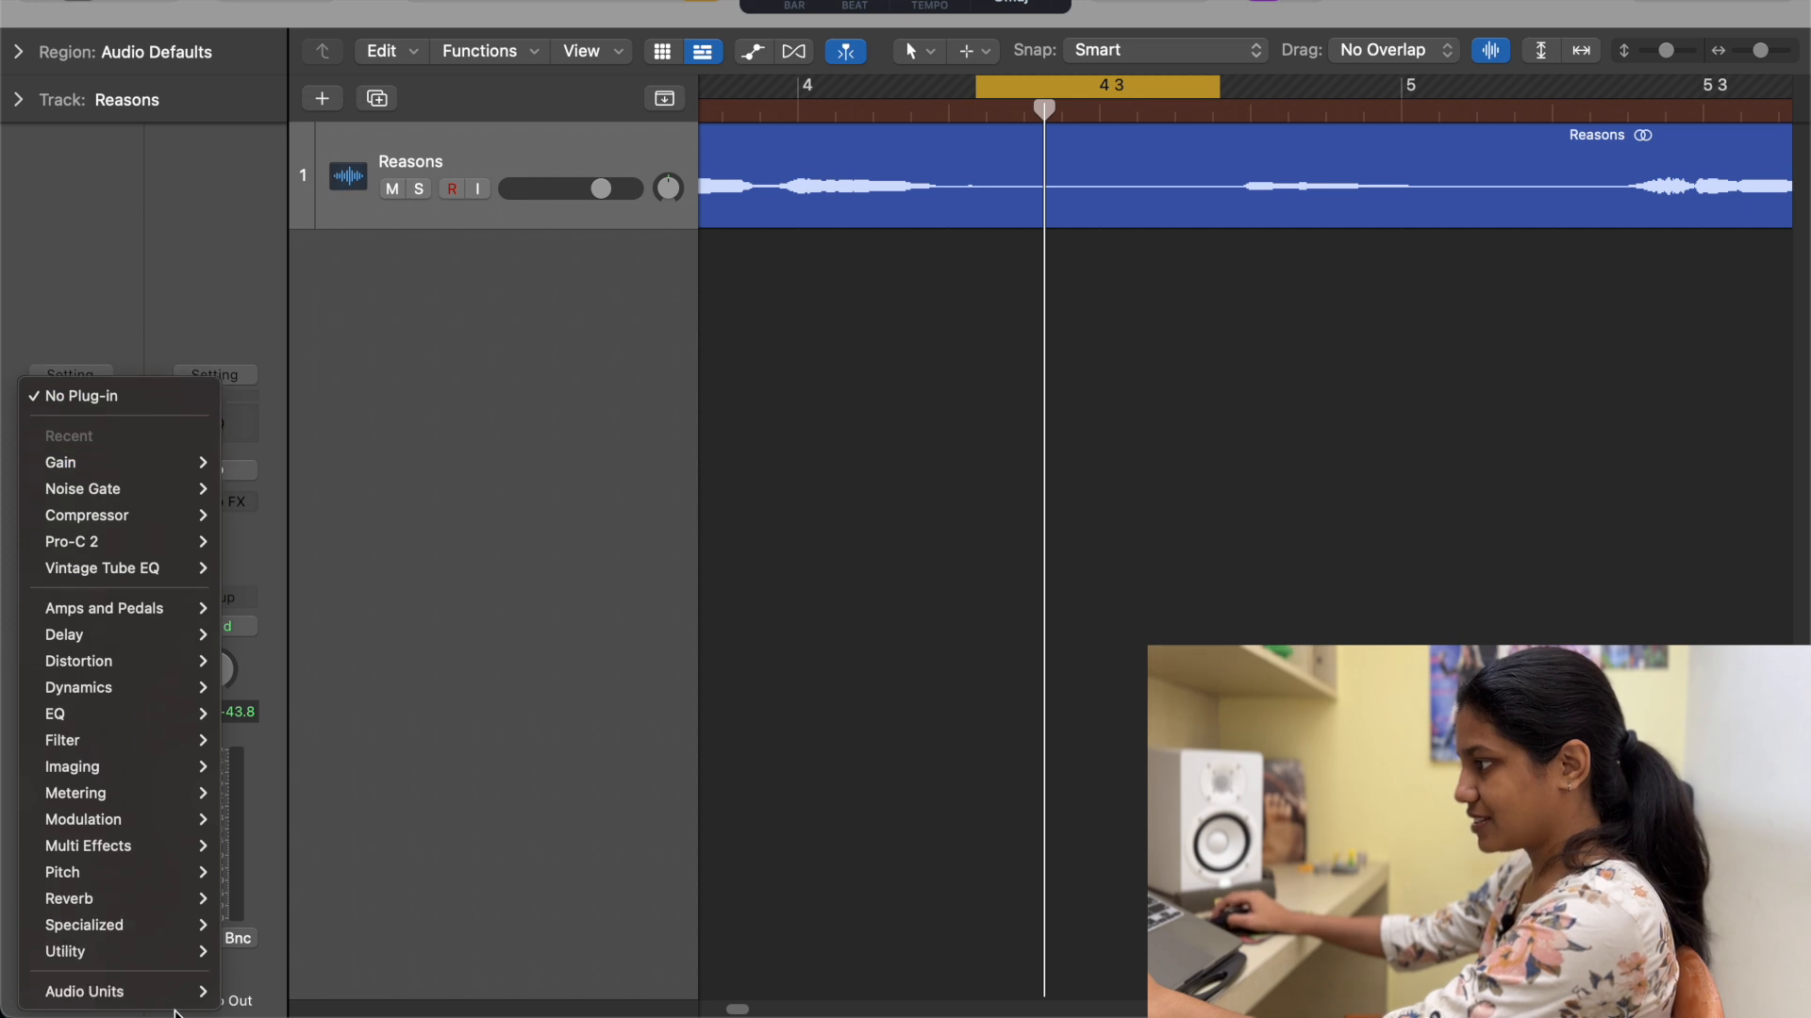
mouse_move(148, 694)
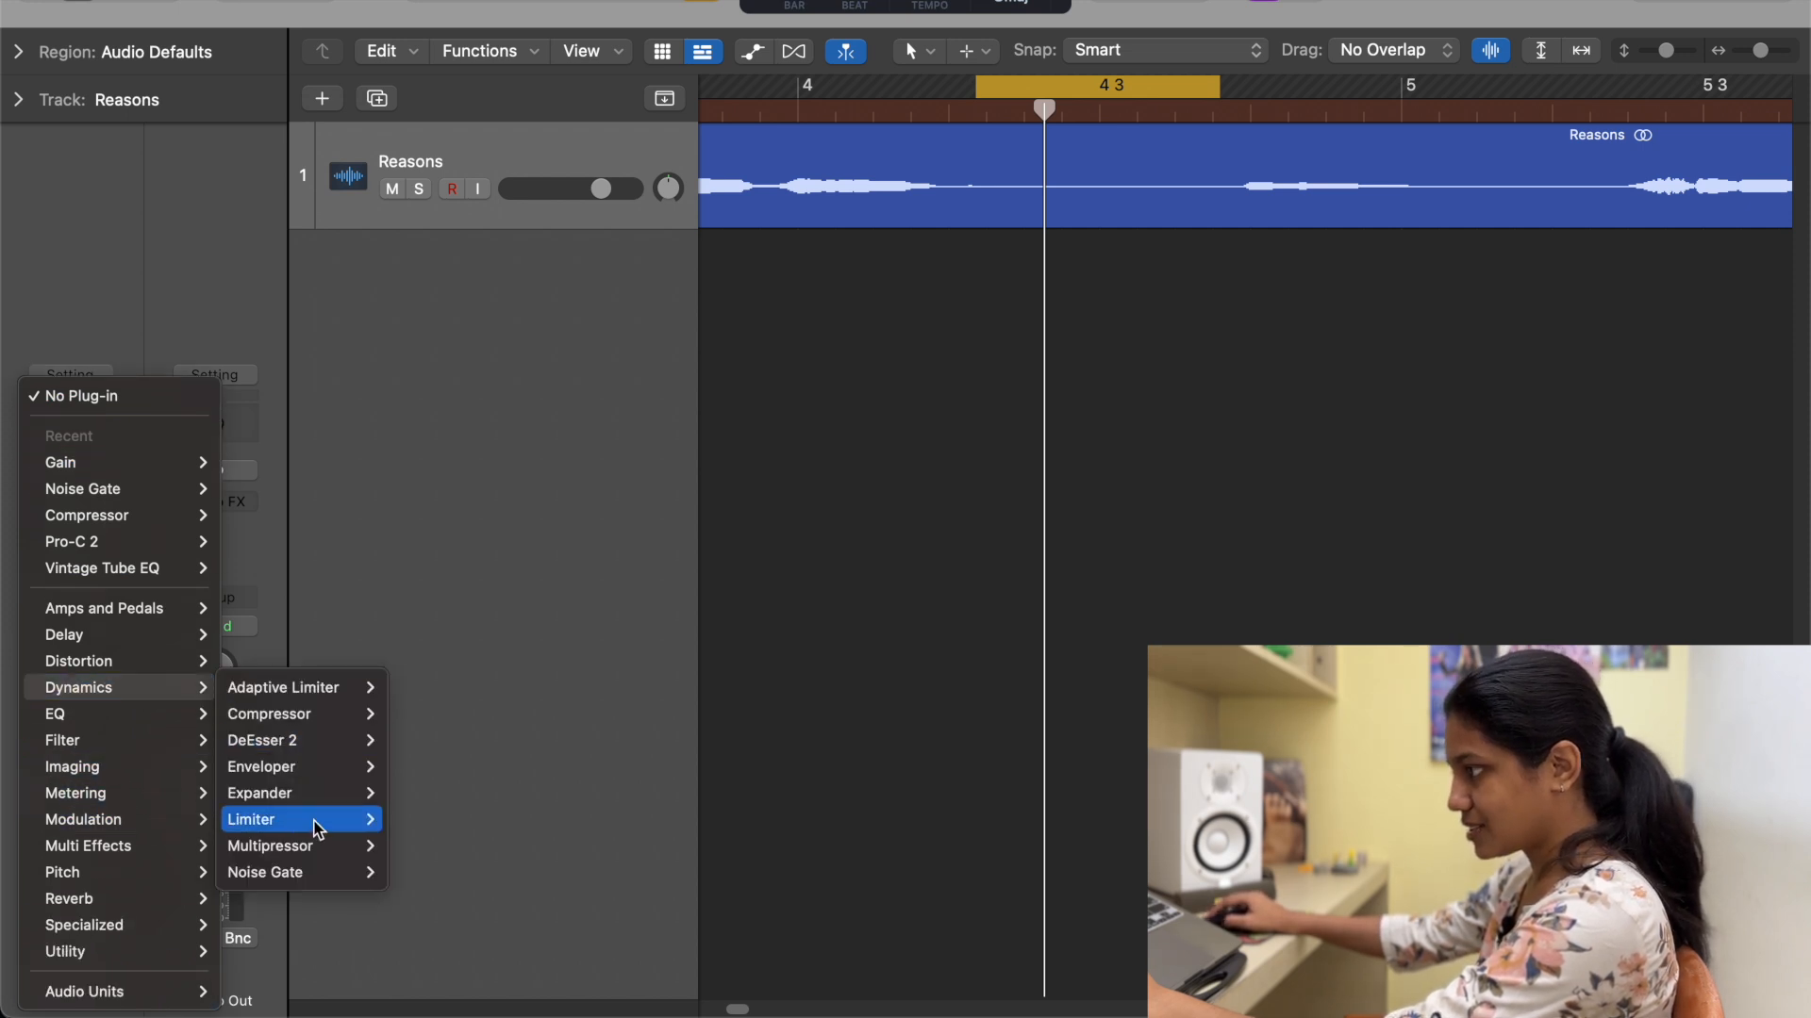
mouse_move(310, 873)
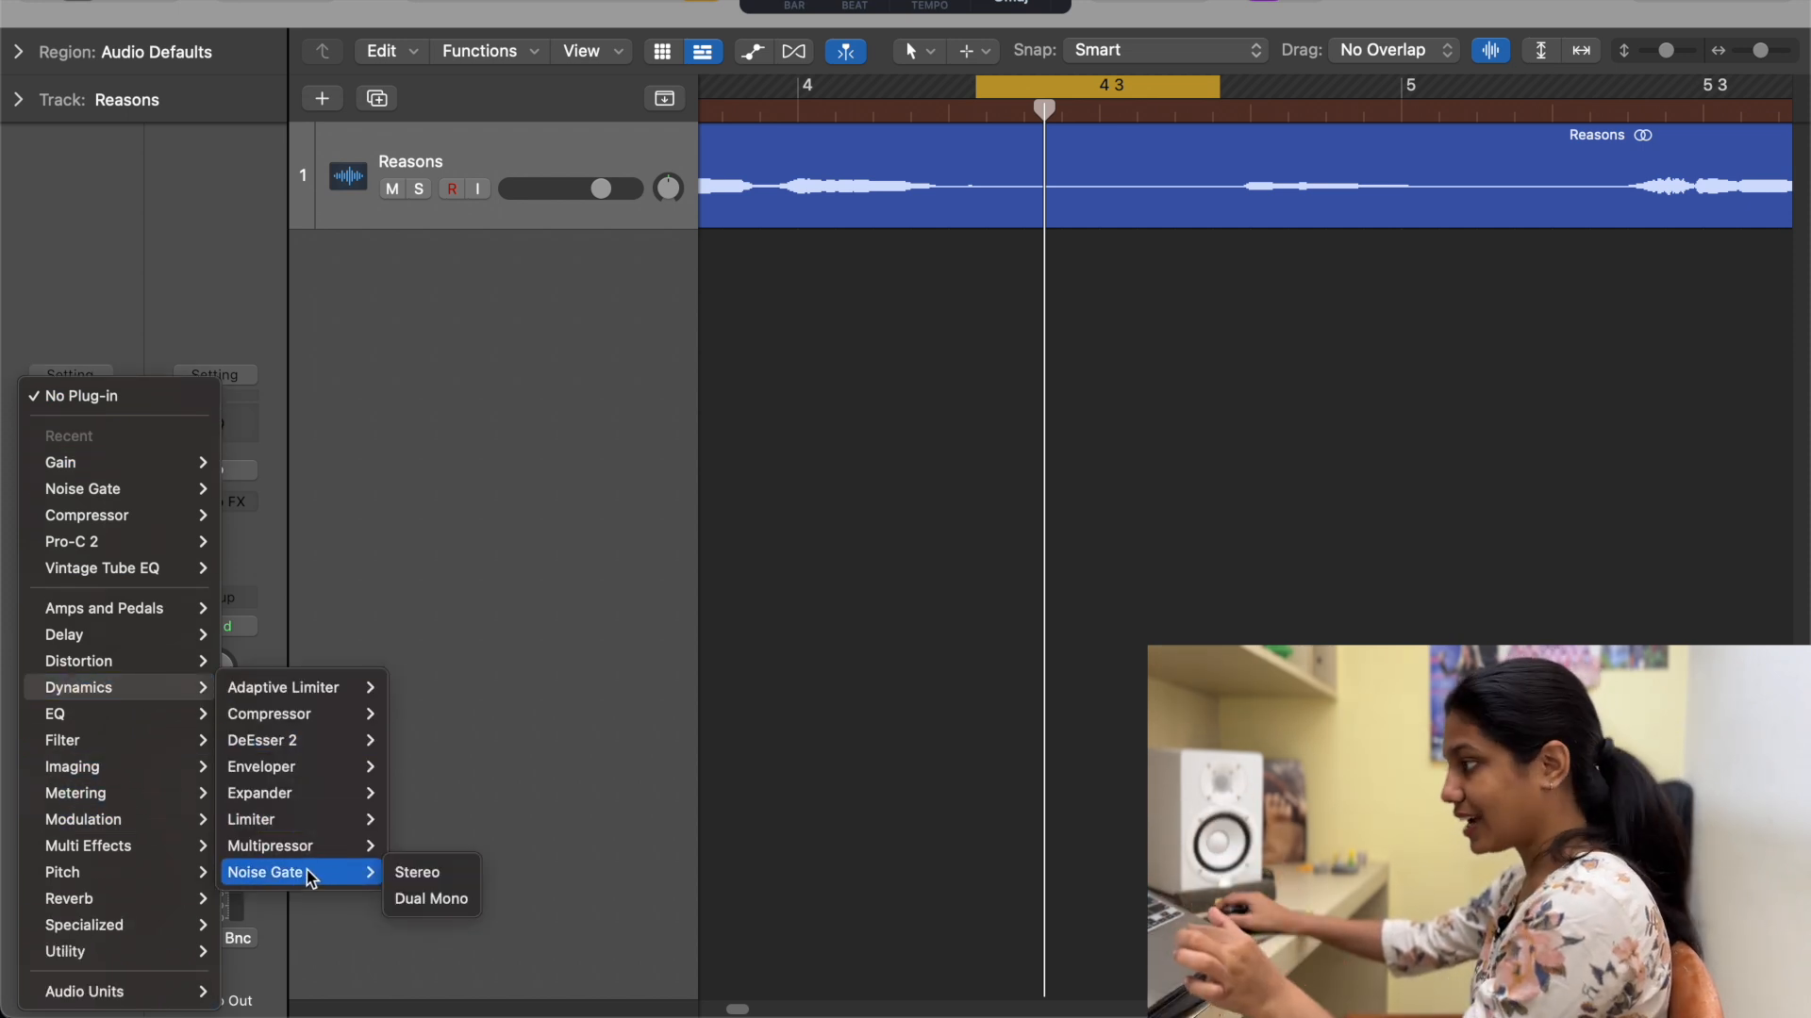
left_click(400, 873)
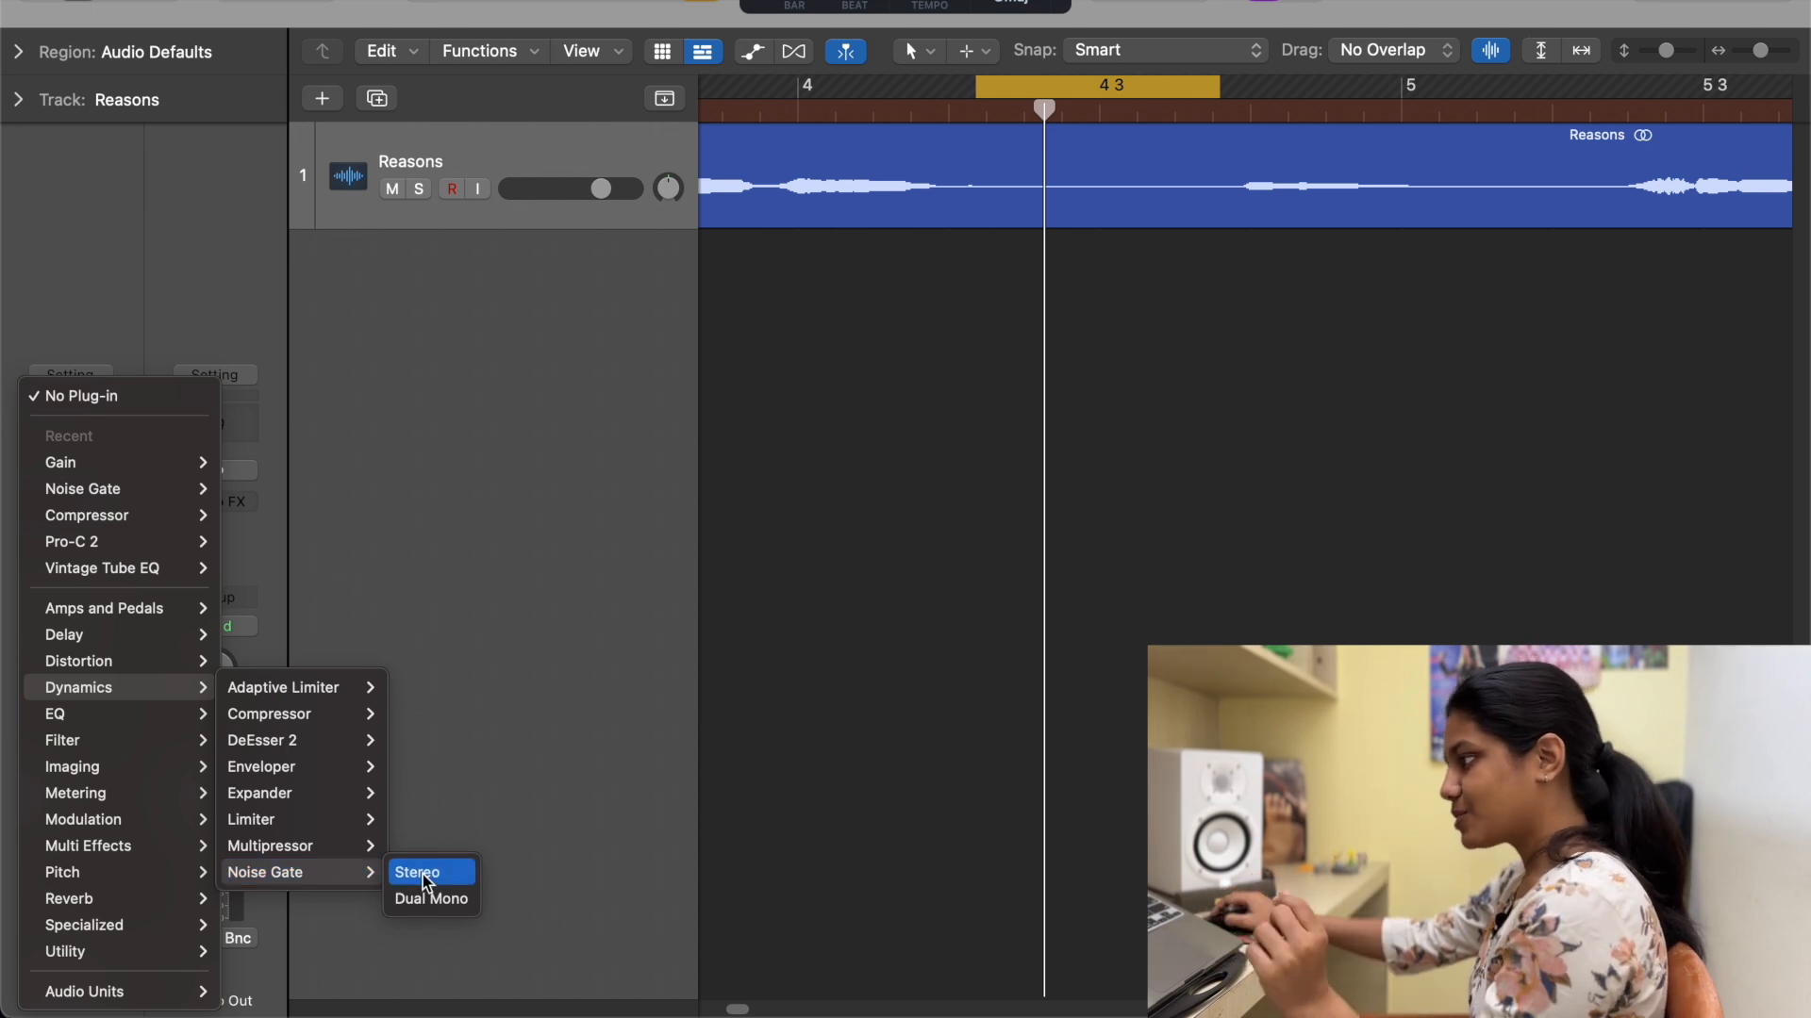
left_click_drag(1230, 281, 1079, 354)
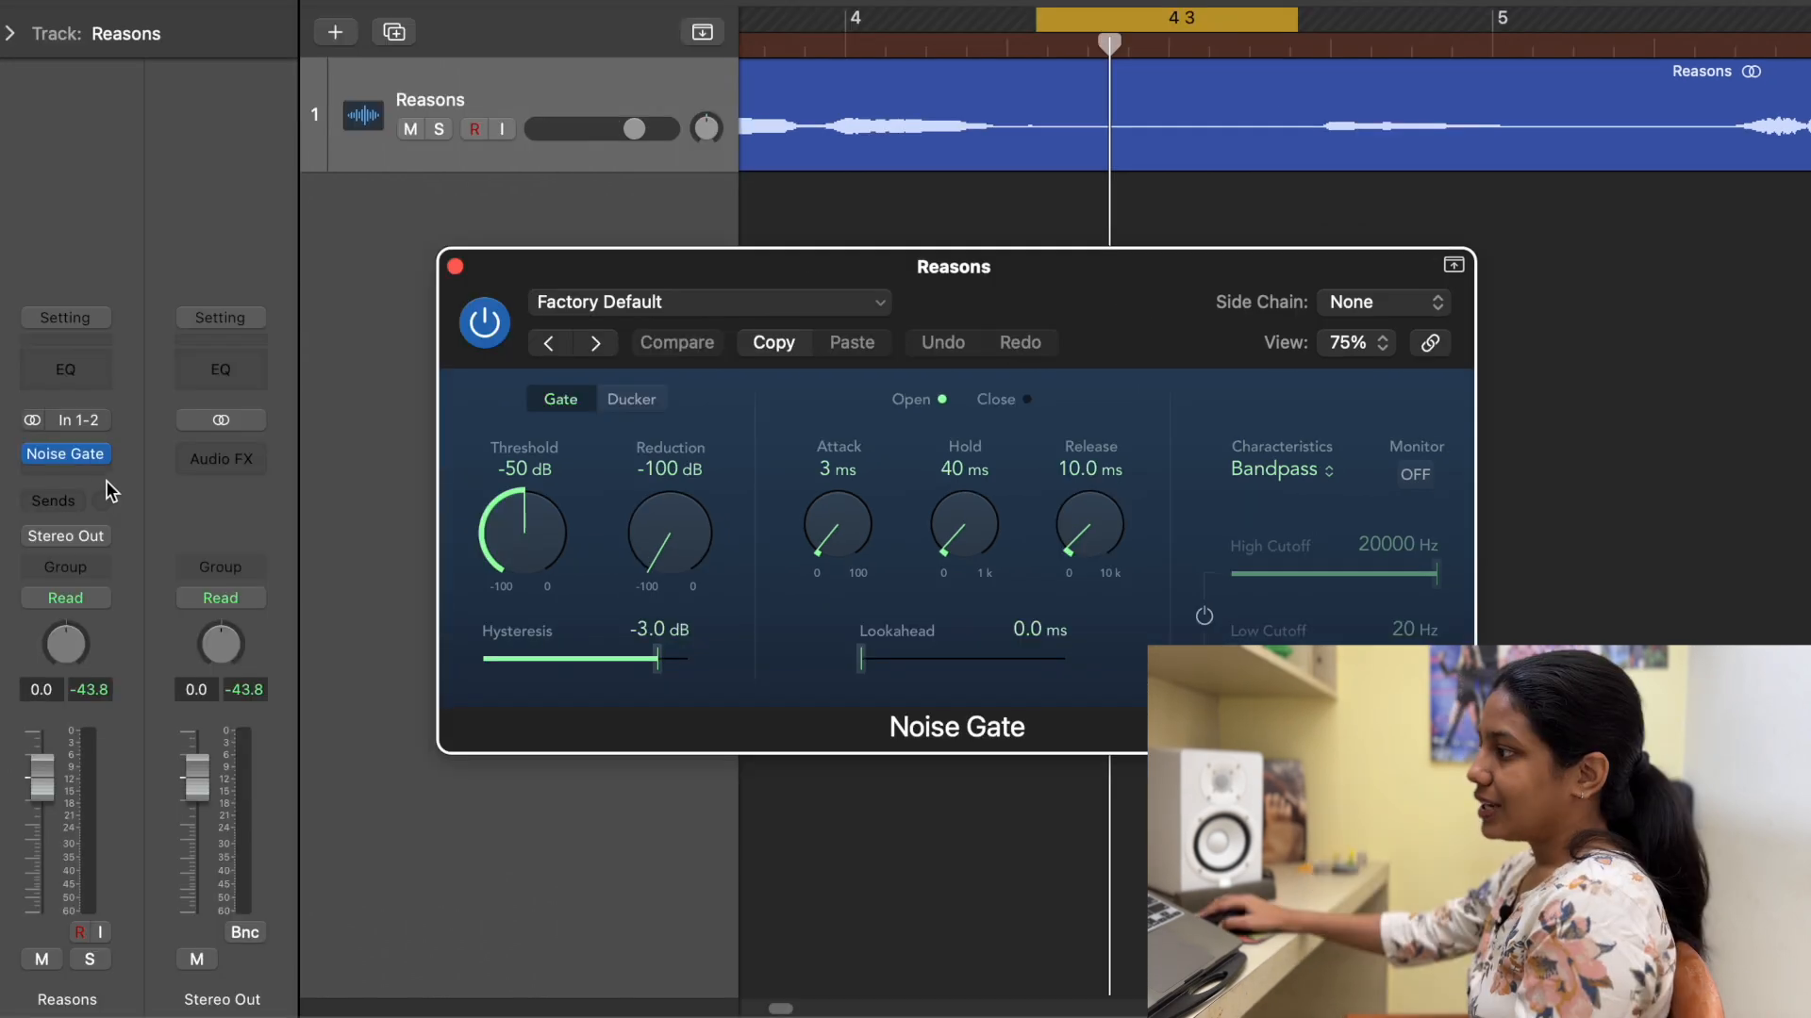
- Insert a stereo Gain plug-in before the Noise Gate, set its gain to +10.4 dB, and close its window
left_click(94, 454)
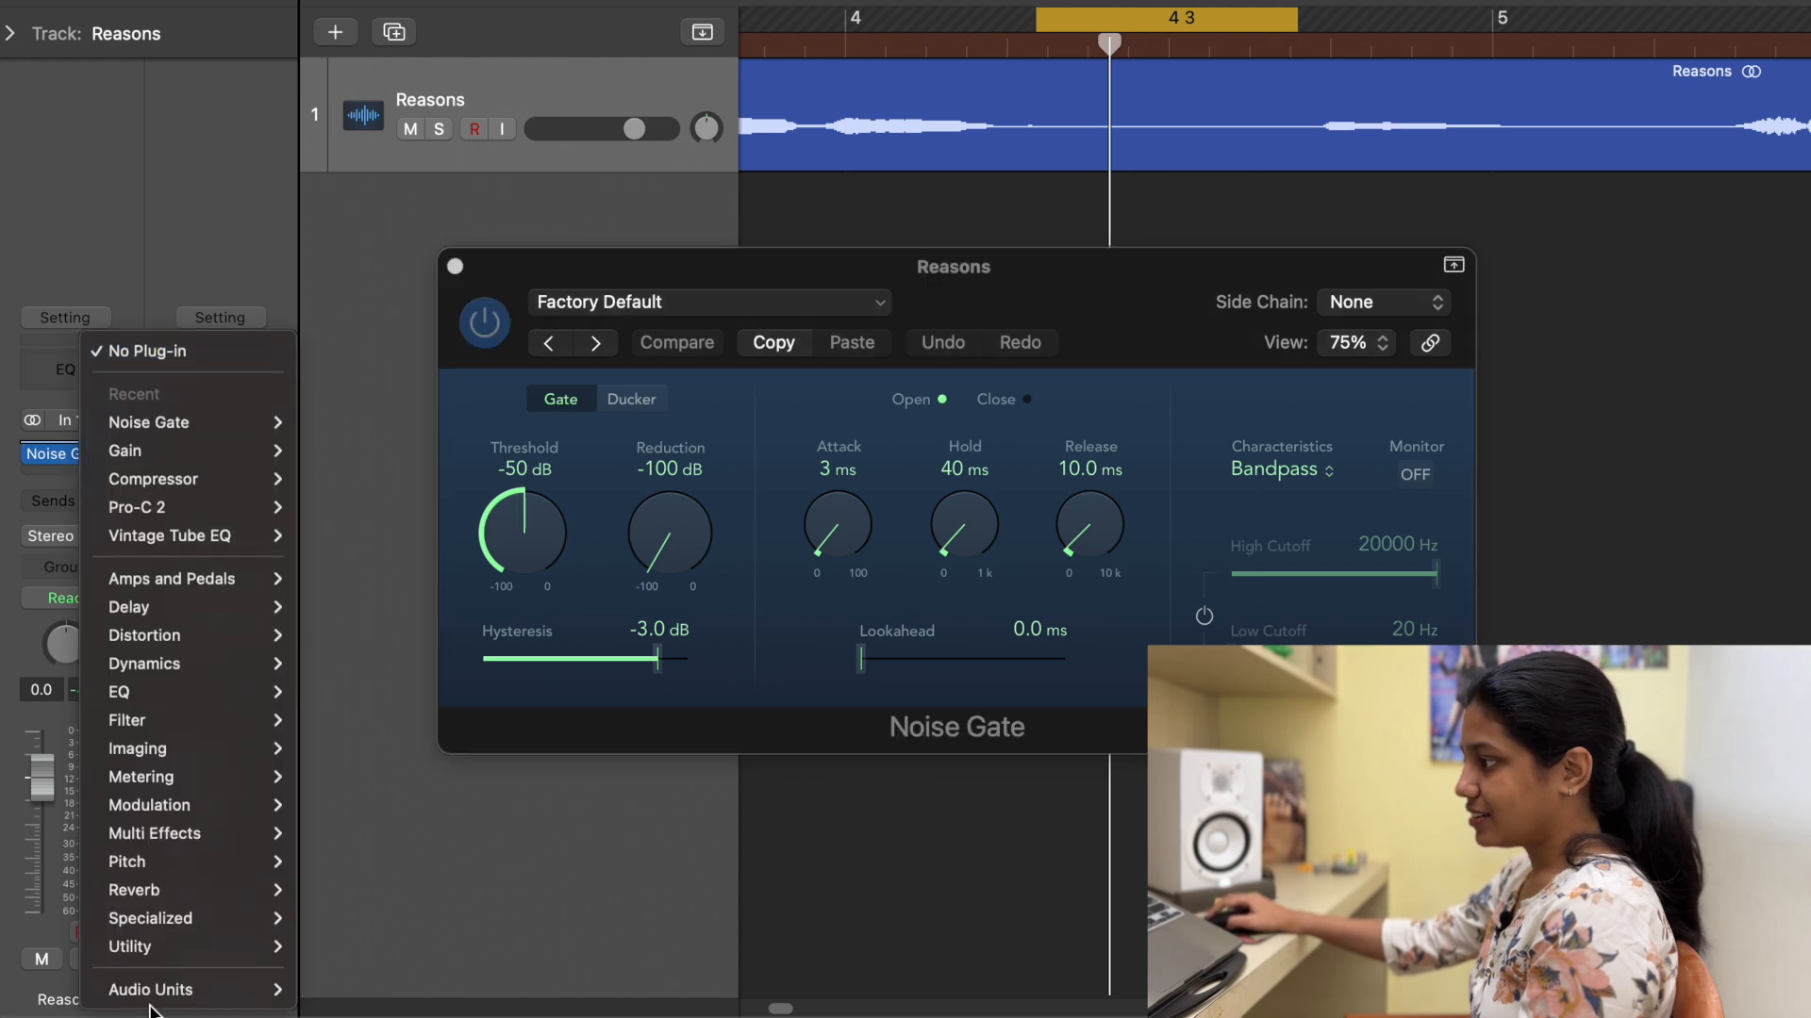
mouse_move(188, 947)
mouse_move(377, 933)
left_click(497, 933)
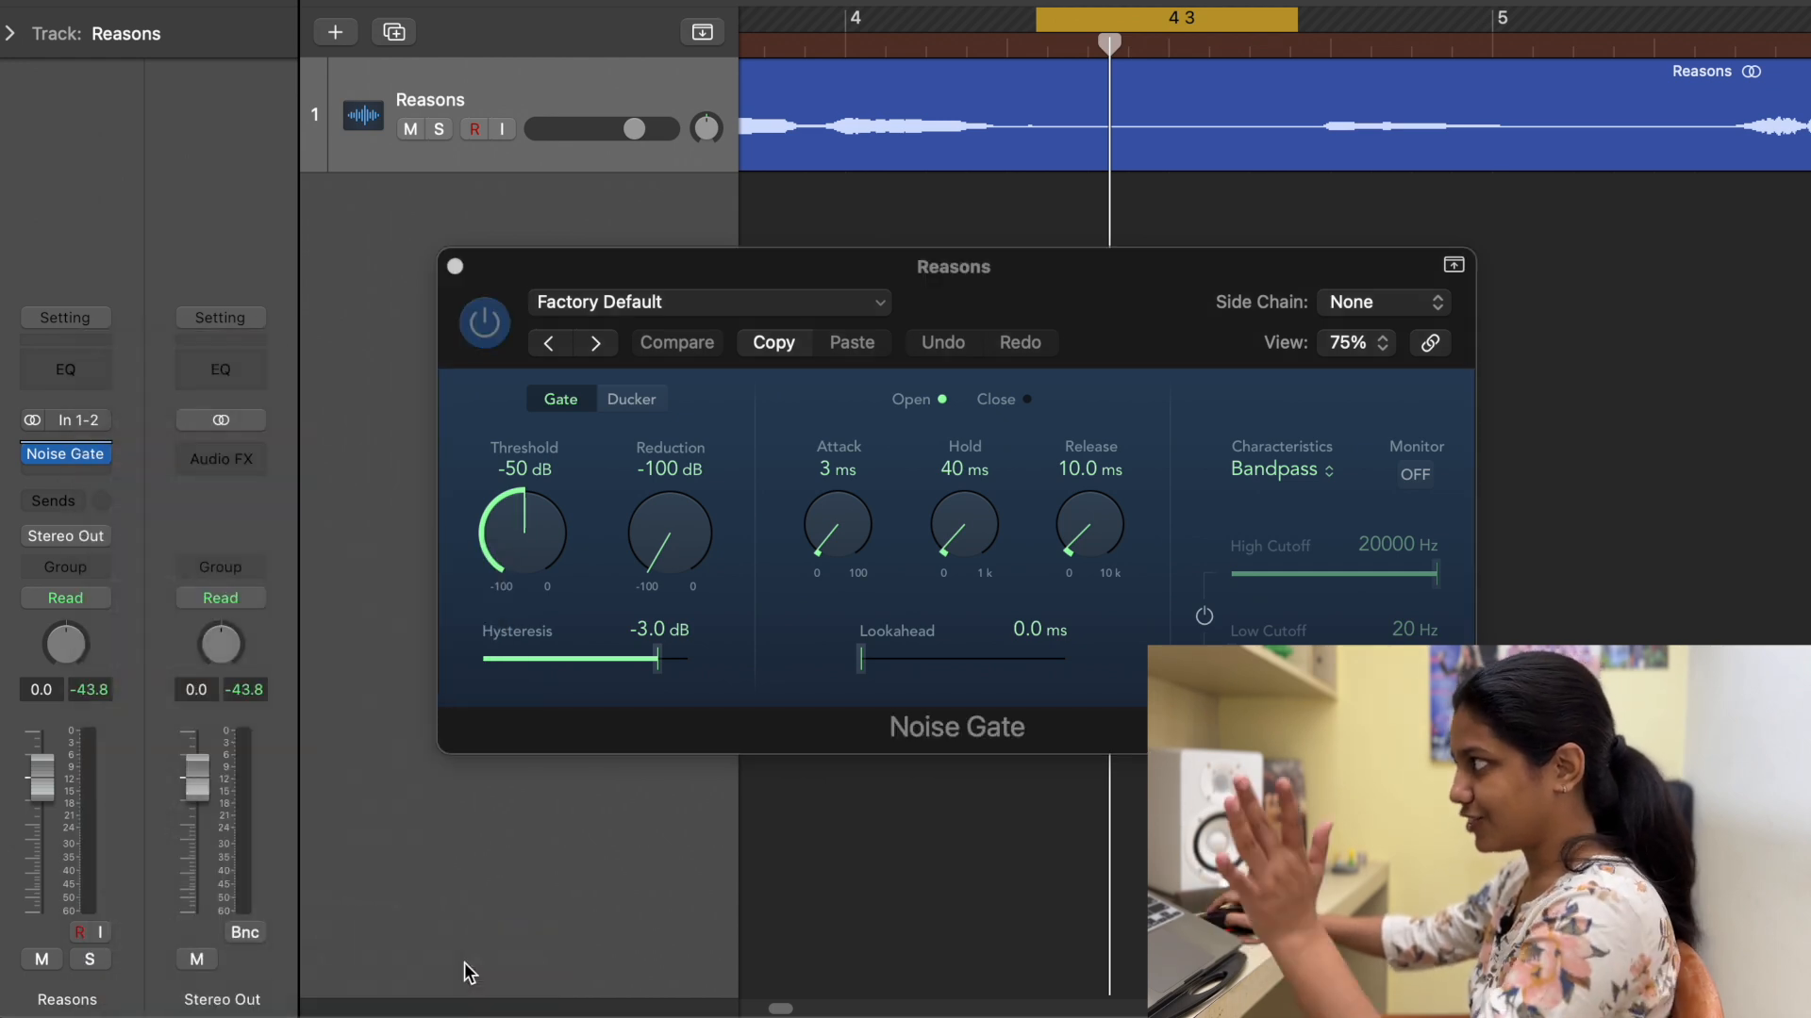
left_click_drag(535, 511, 534, 481)
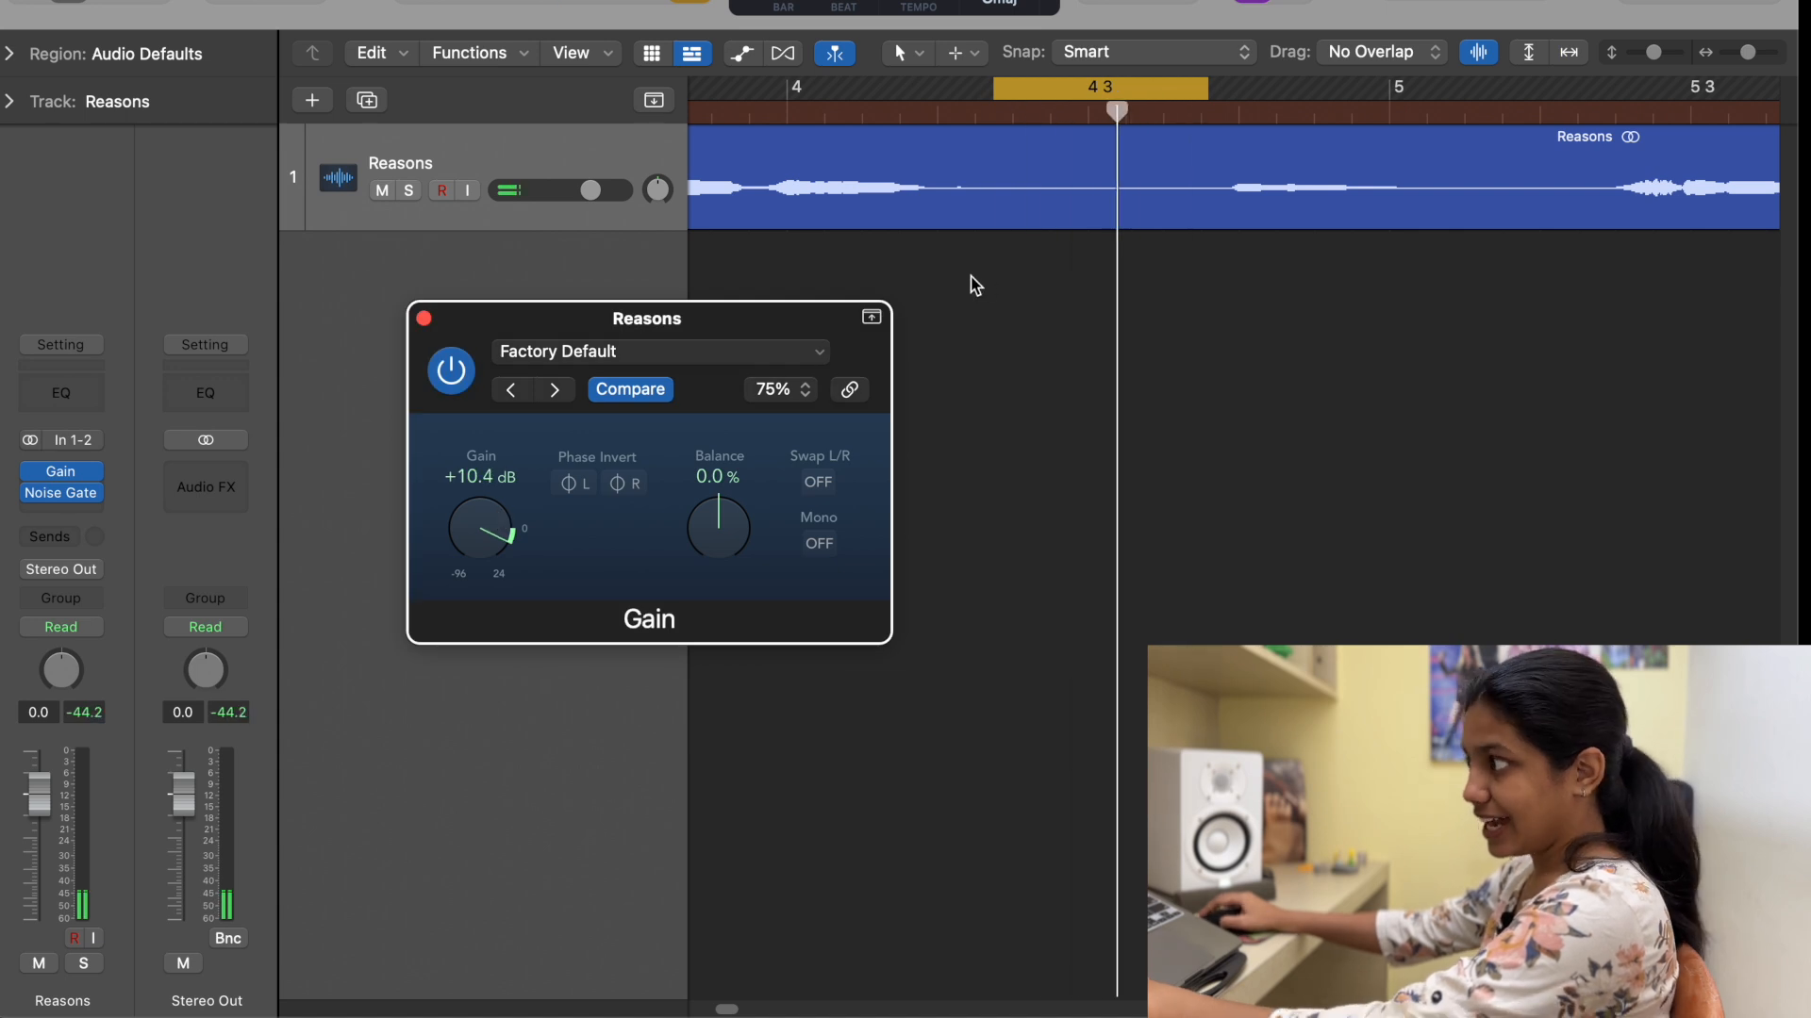
left_click(426, 320)
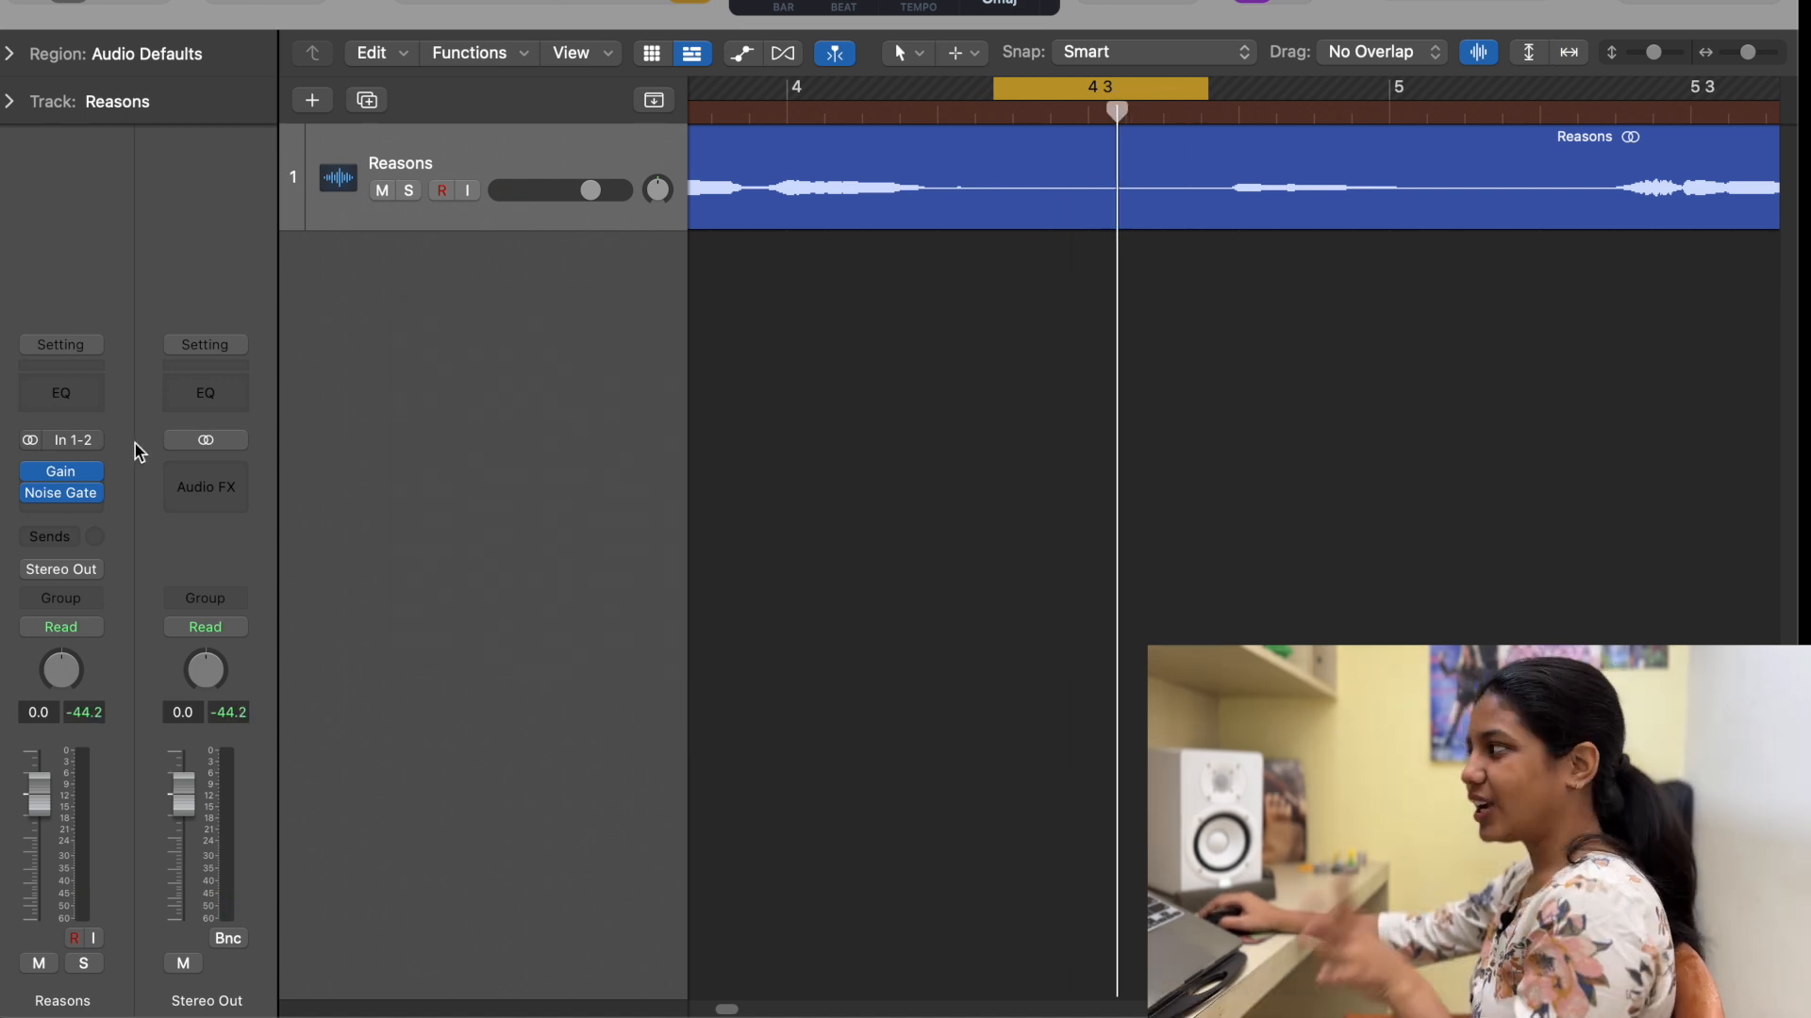
- Open the Noise Gate settings and, with the loop playing, set the threshold to -44 dB
mouse_move(90, 476)
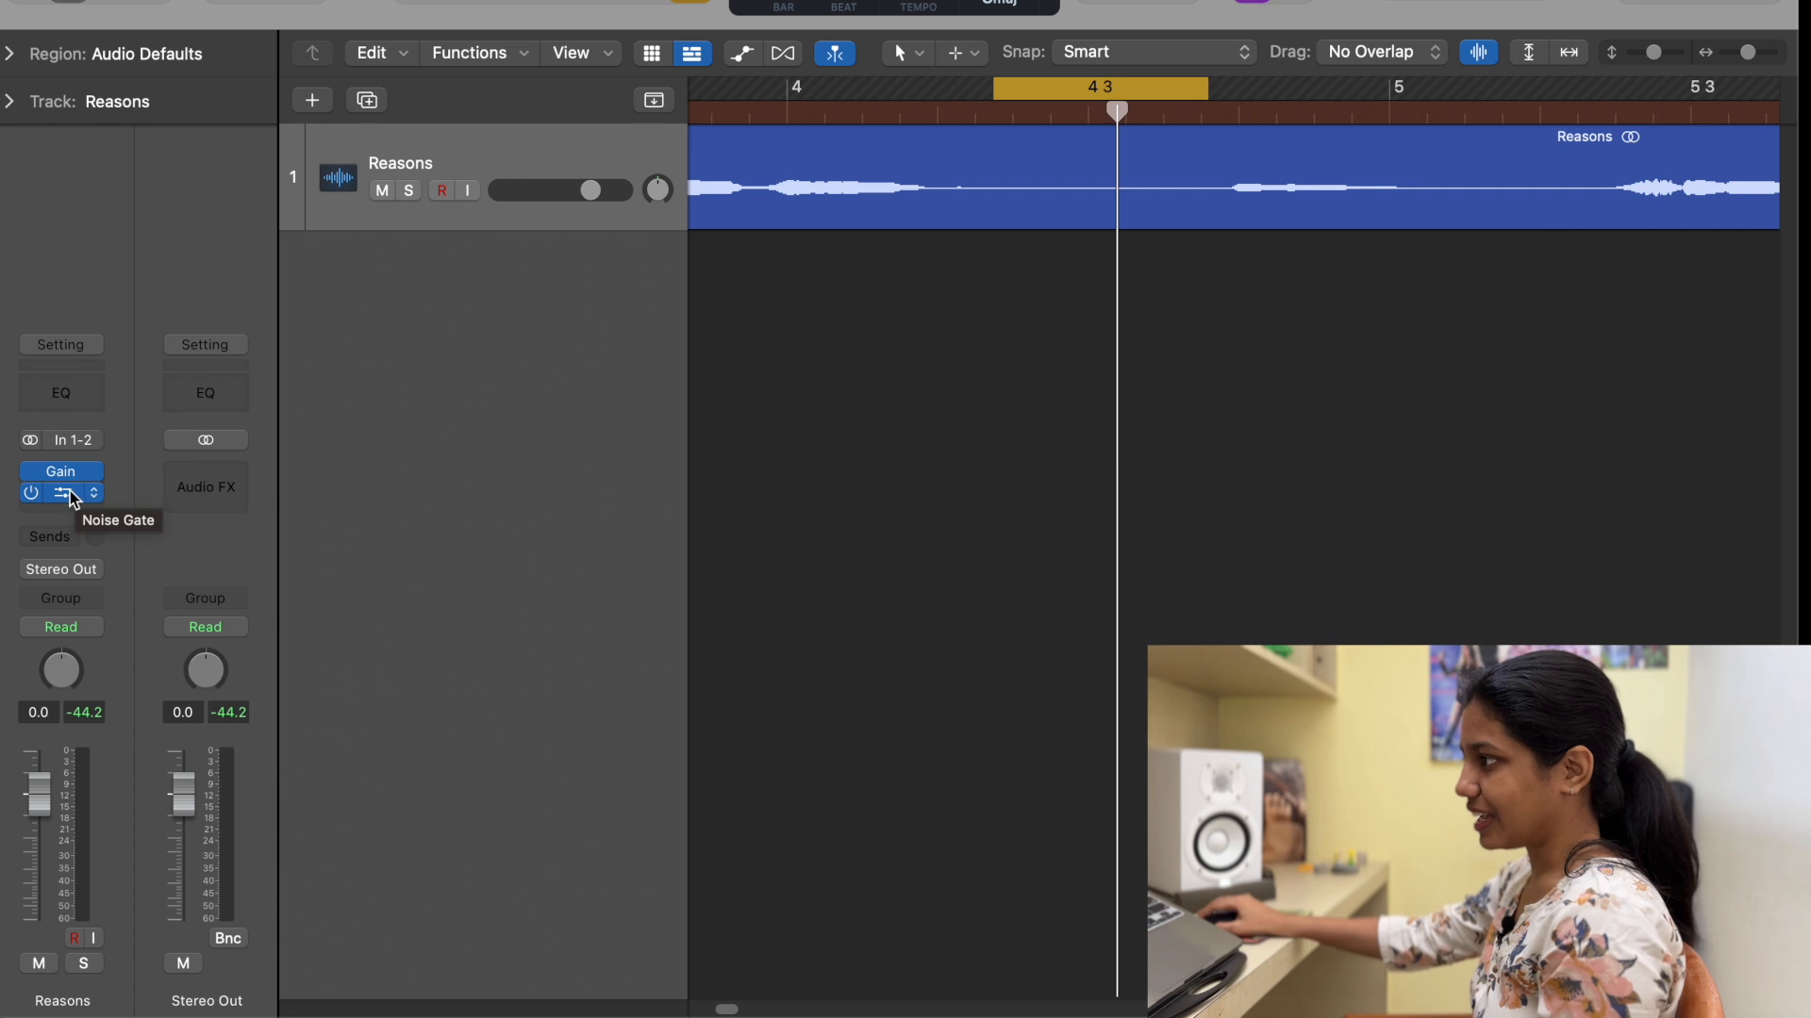
left_click(79, 493)
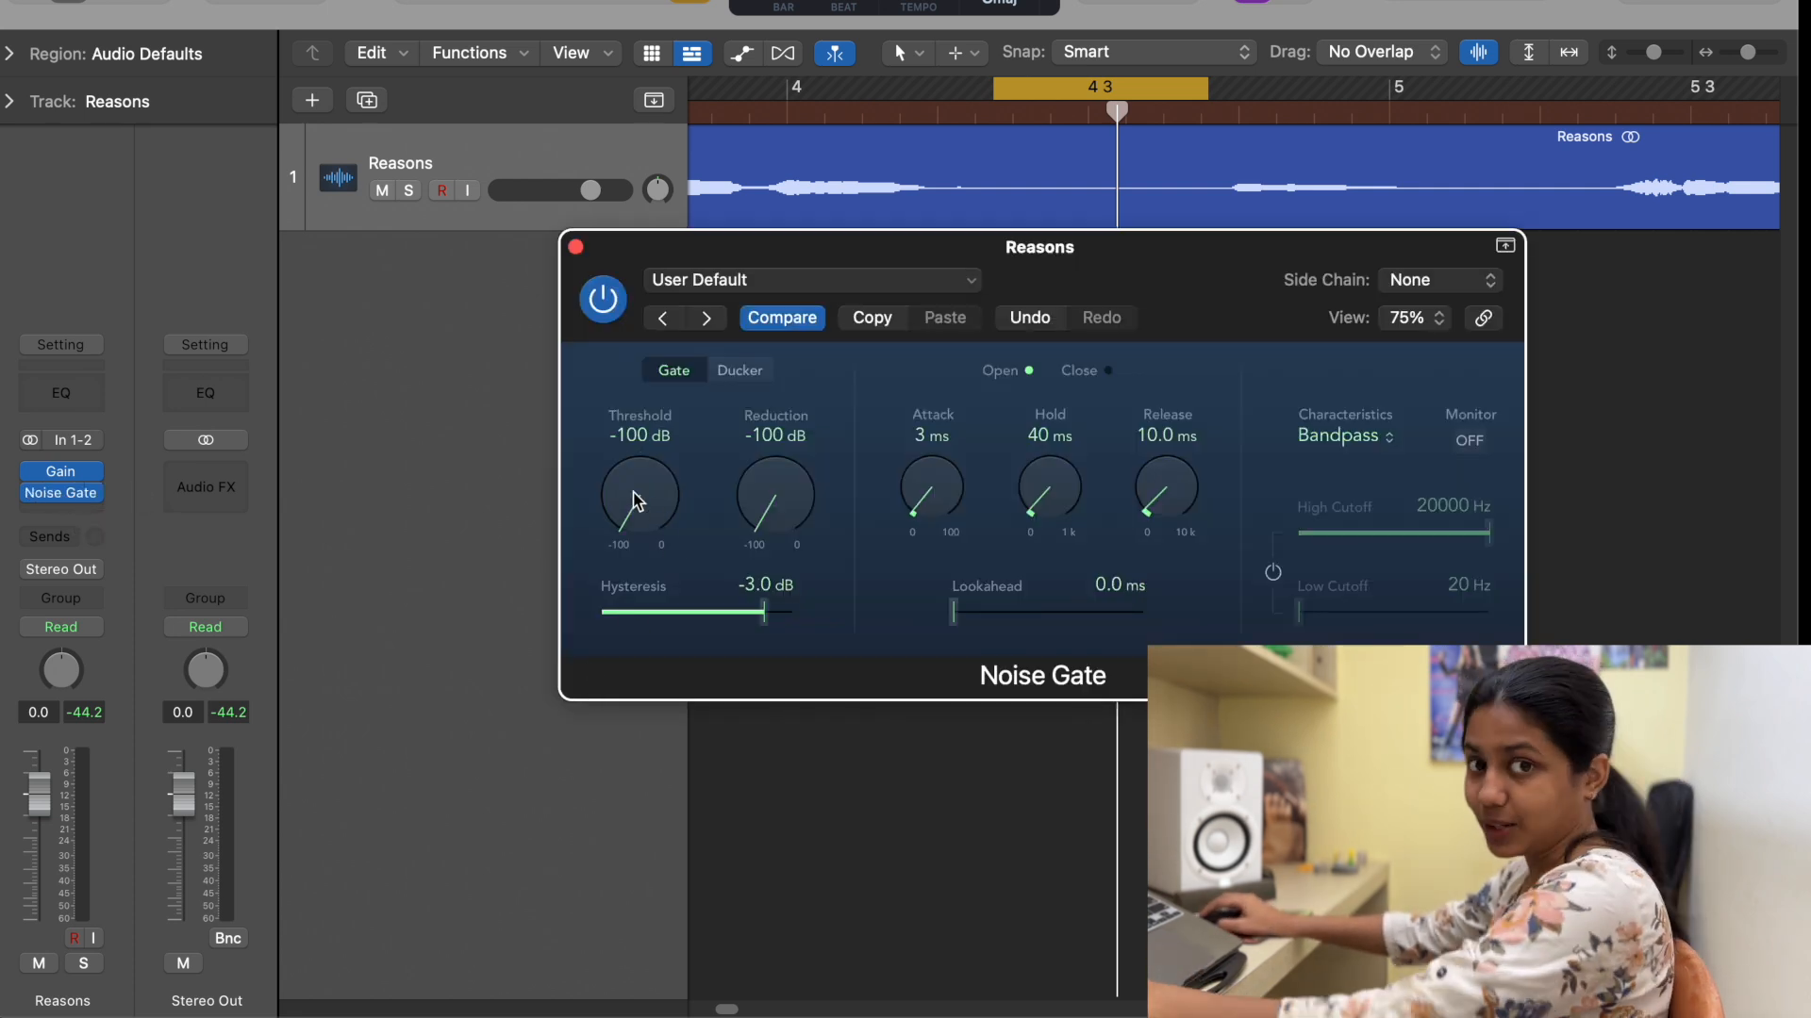
left_click_drag(658, 526, 668, 446)
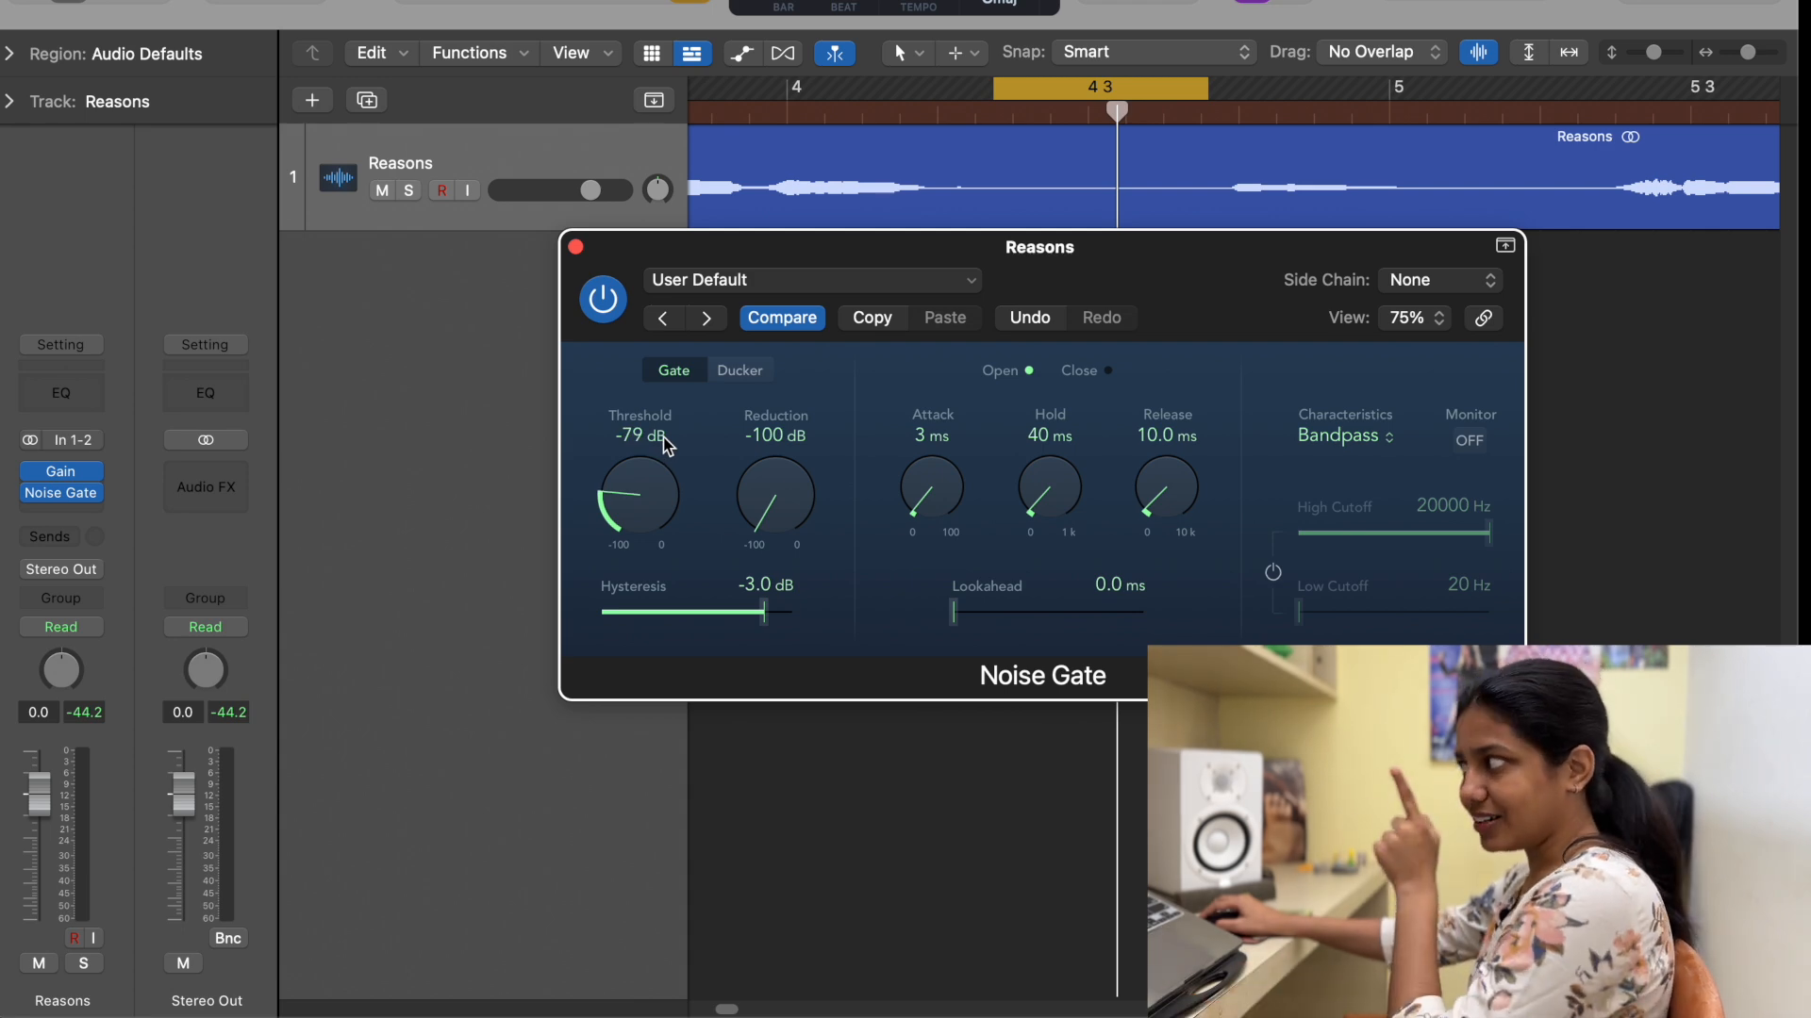
left_click_drag(667, 446, 644, 709)
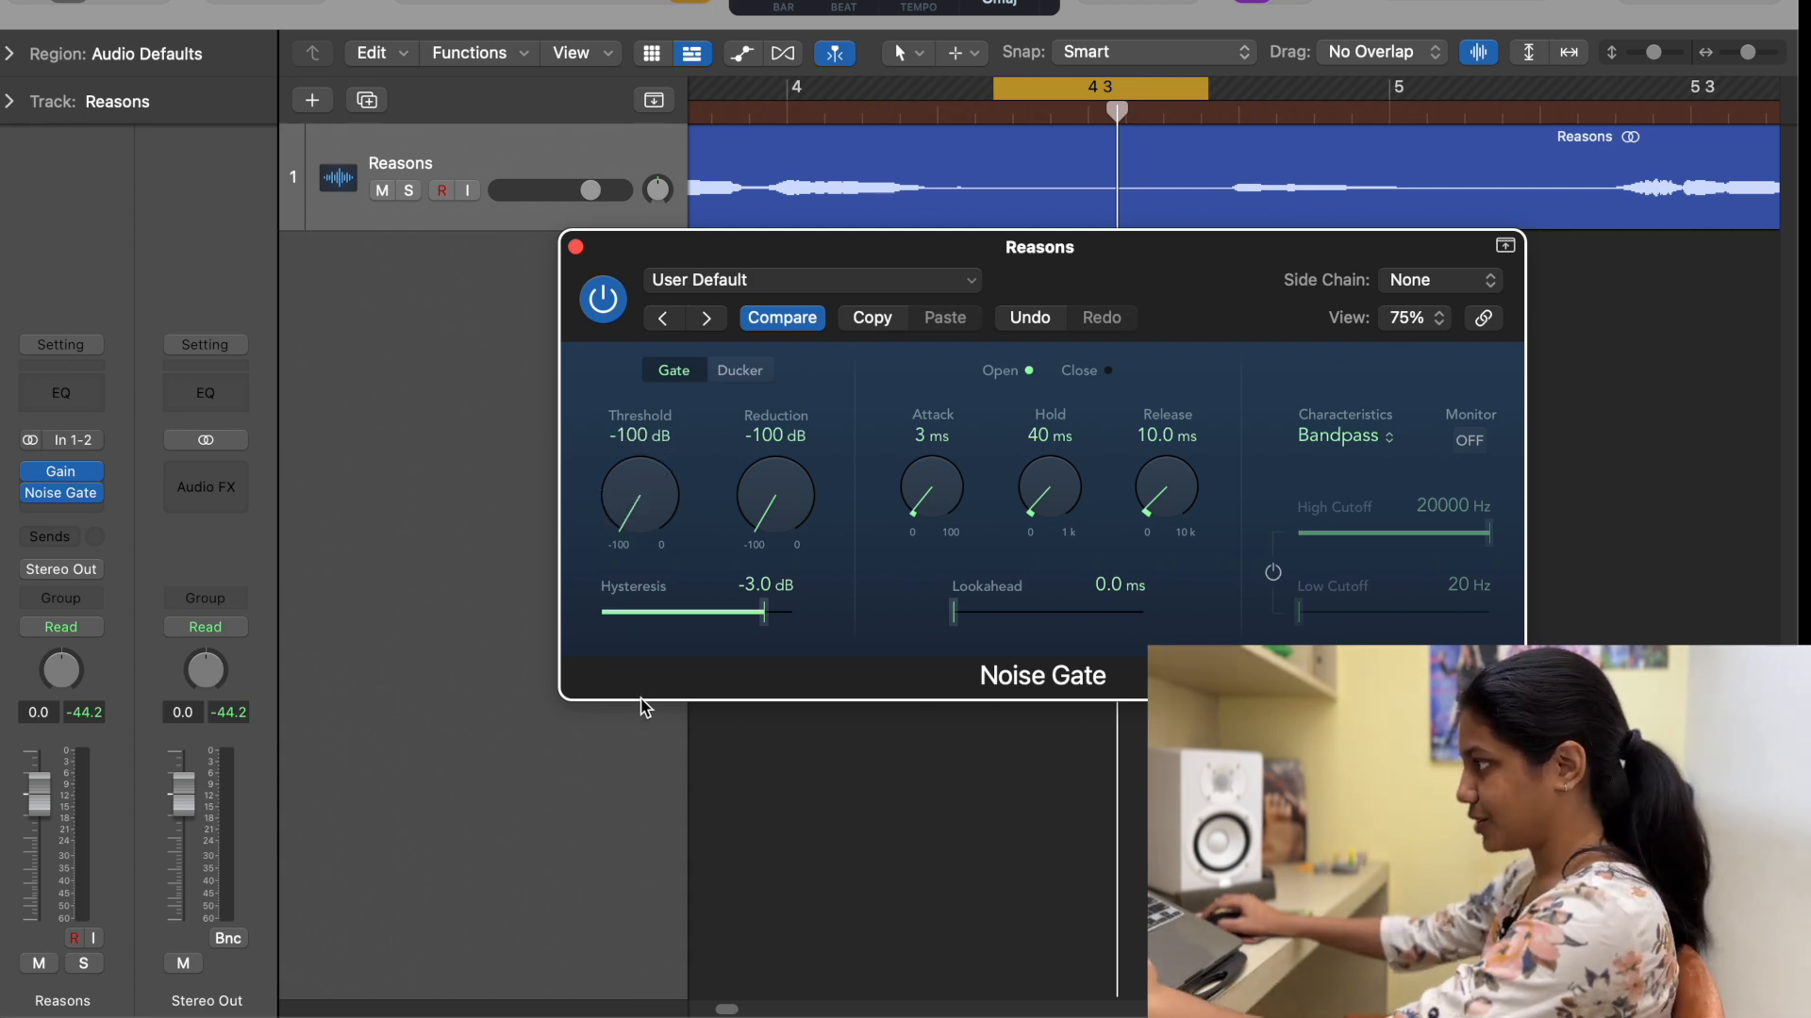
left_click_drag(631, 500, 708, 290)
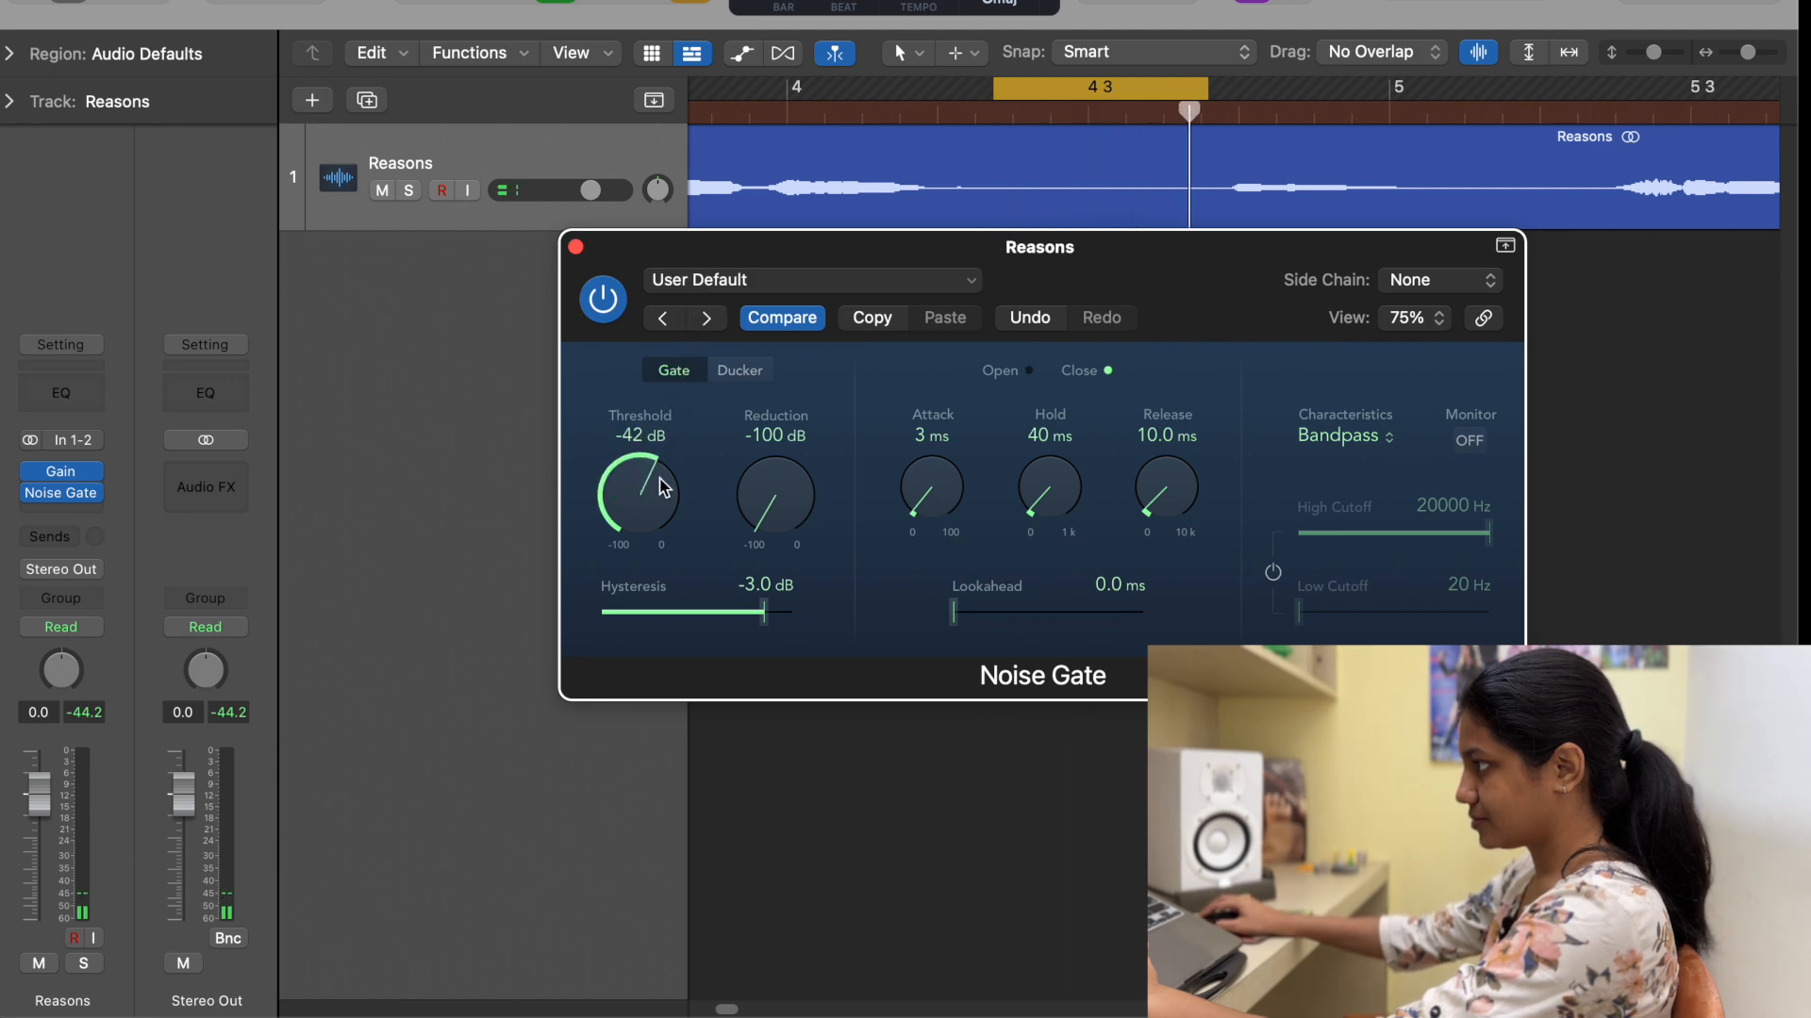
left_click_drag(653, 490, 649, 487)
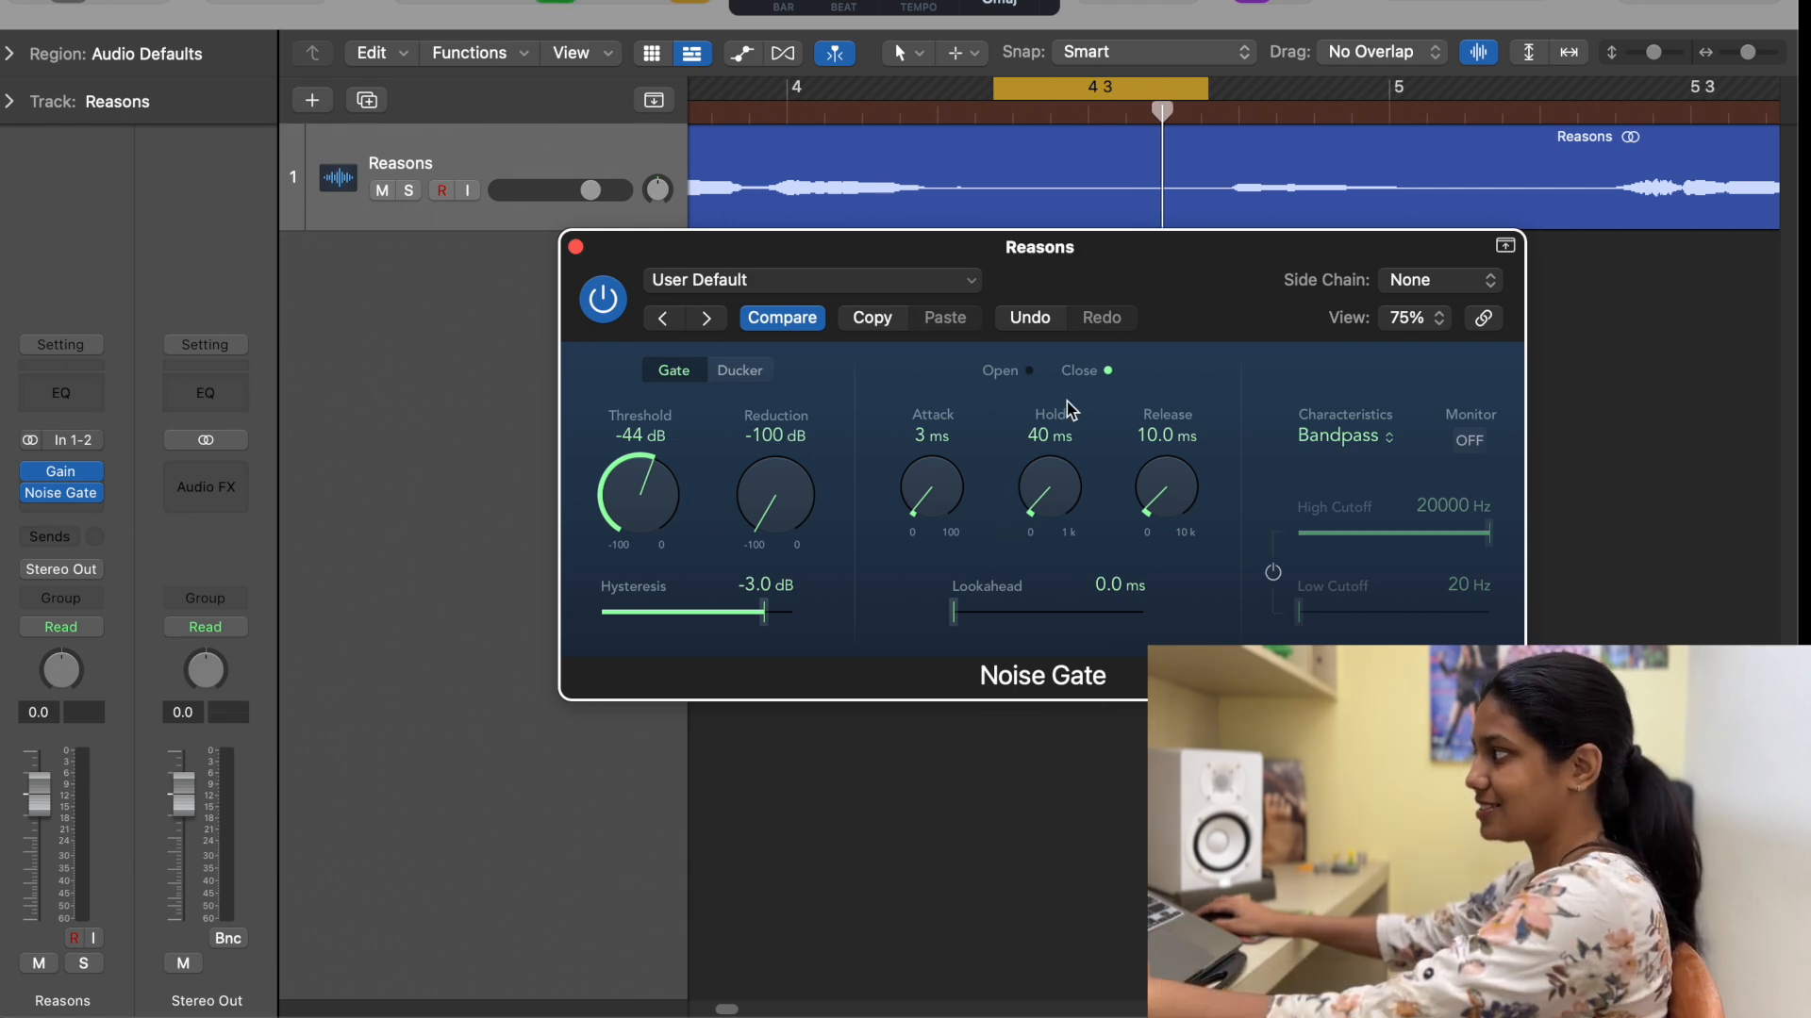
- Bypass the Gain plug-in and play the gated vocal from just before bar 4
left_click(762, 112)
mouse_move(34, 481)
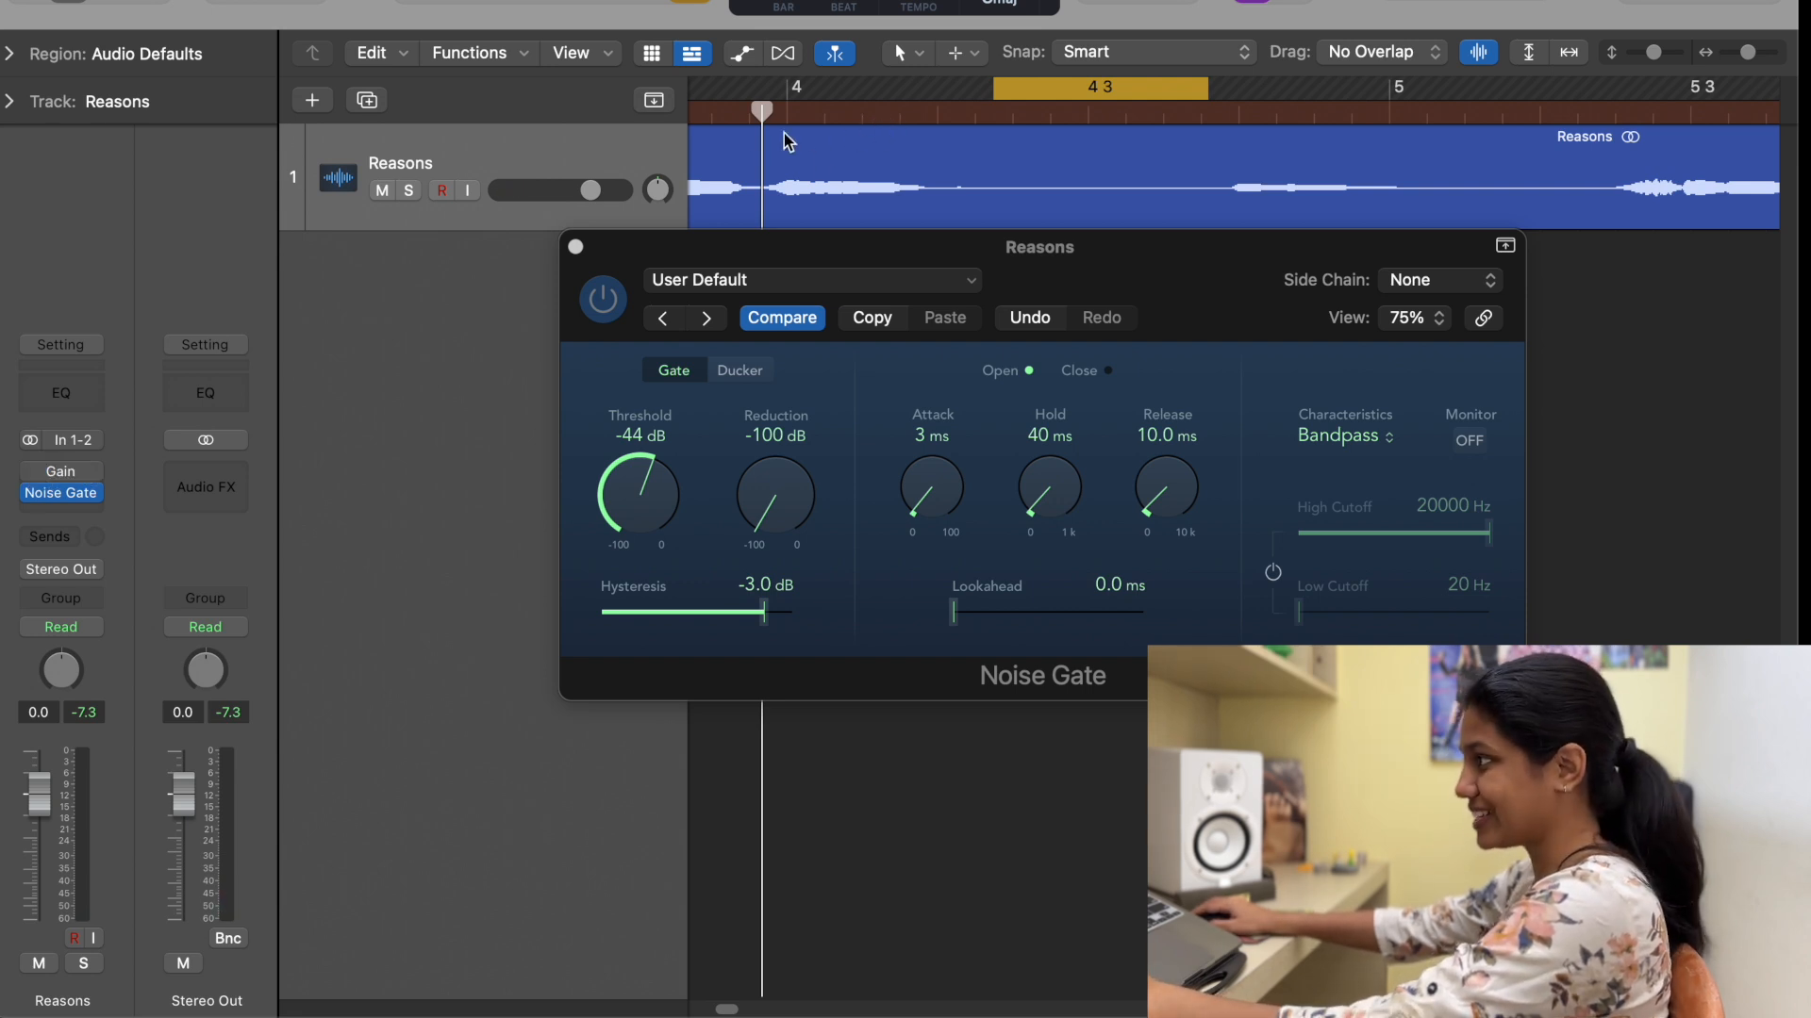
key("space")
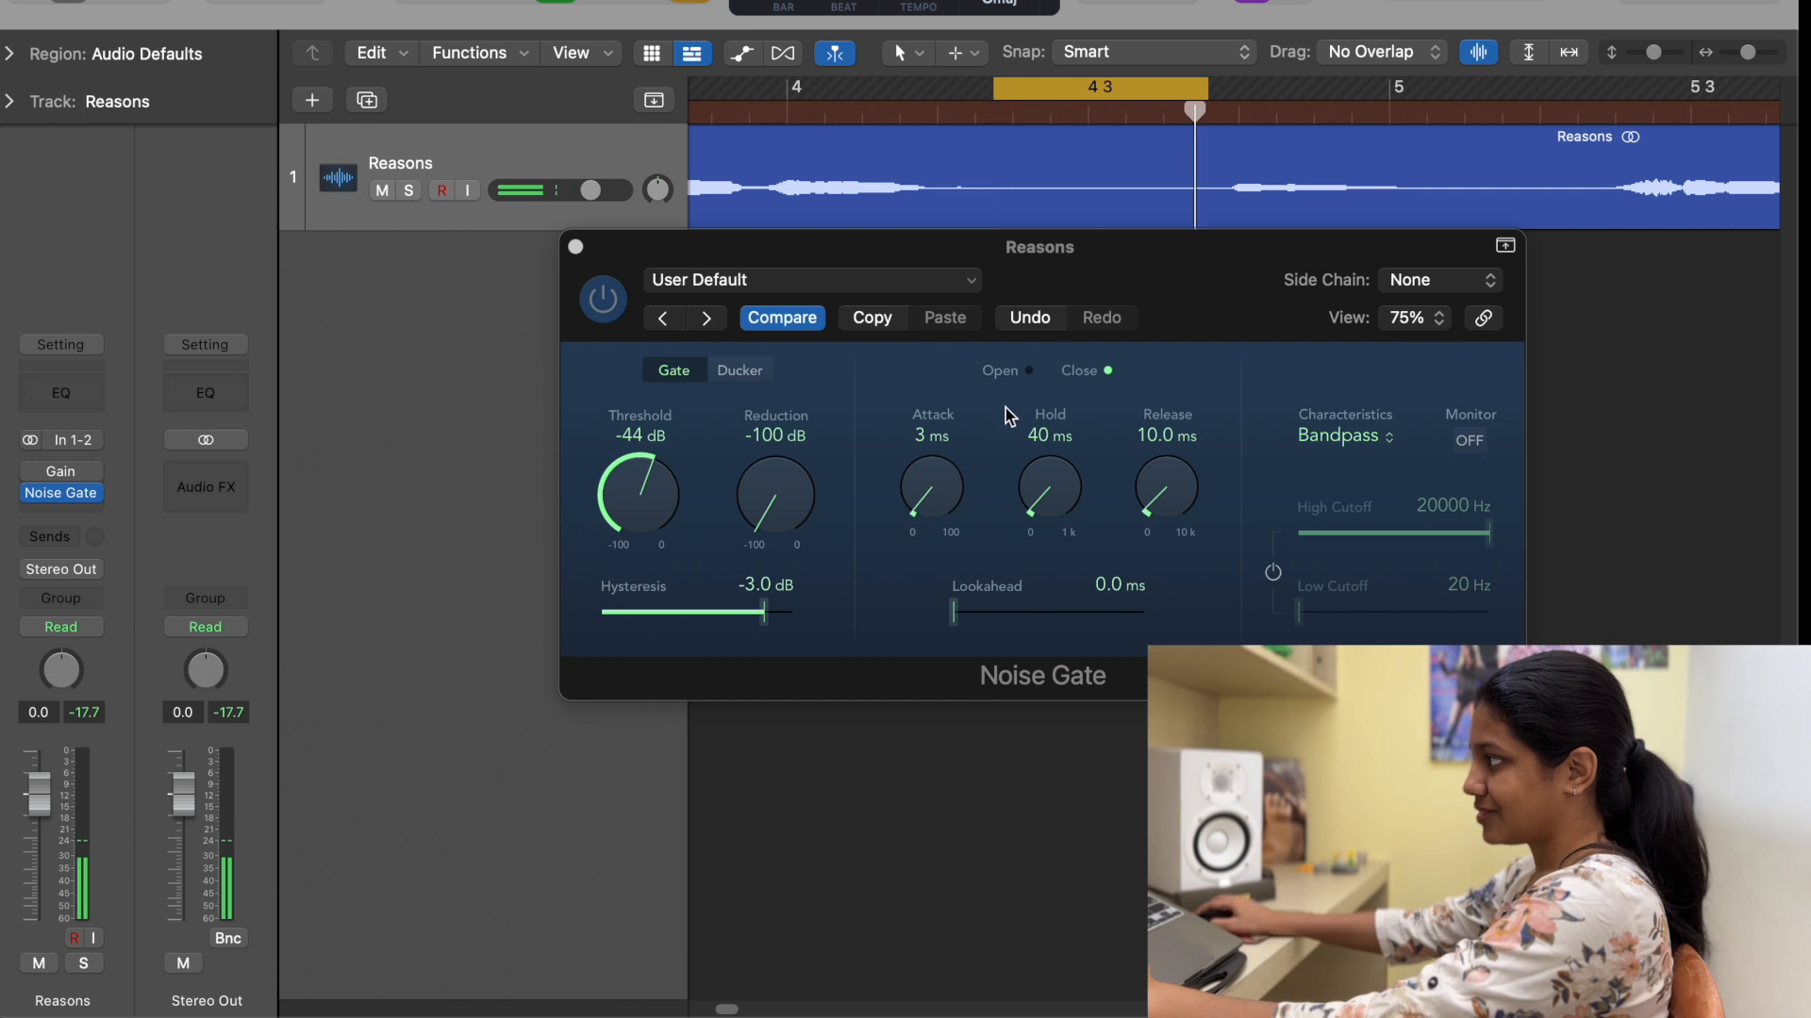
- Set the cycle range from bar 4 through the quiet gap and play it to observe the gate opening and closing
left_click_drag(755, 91, 1202, 90)
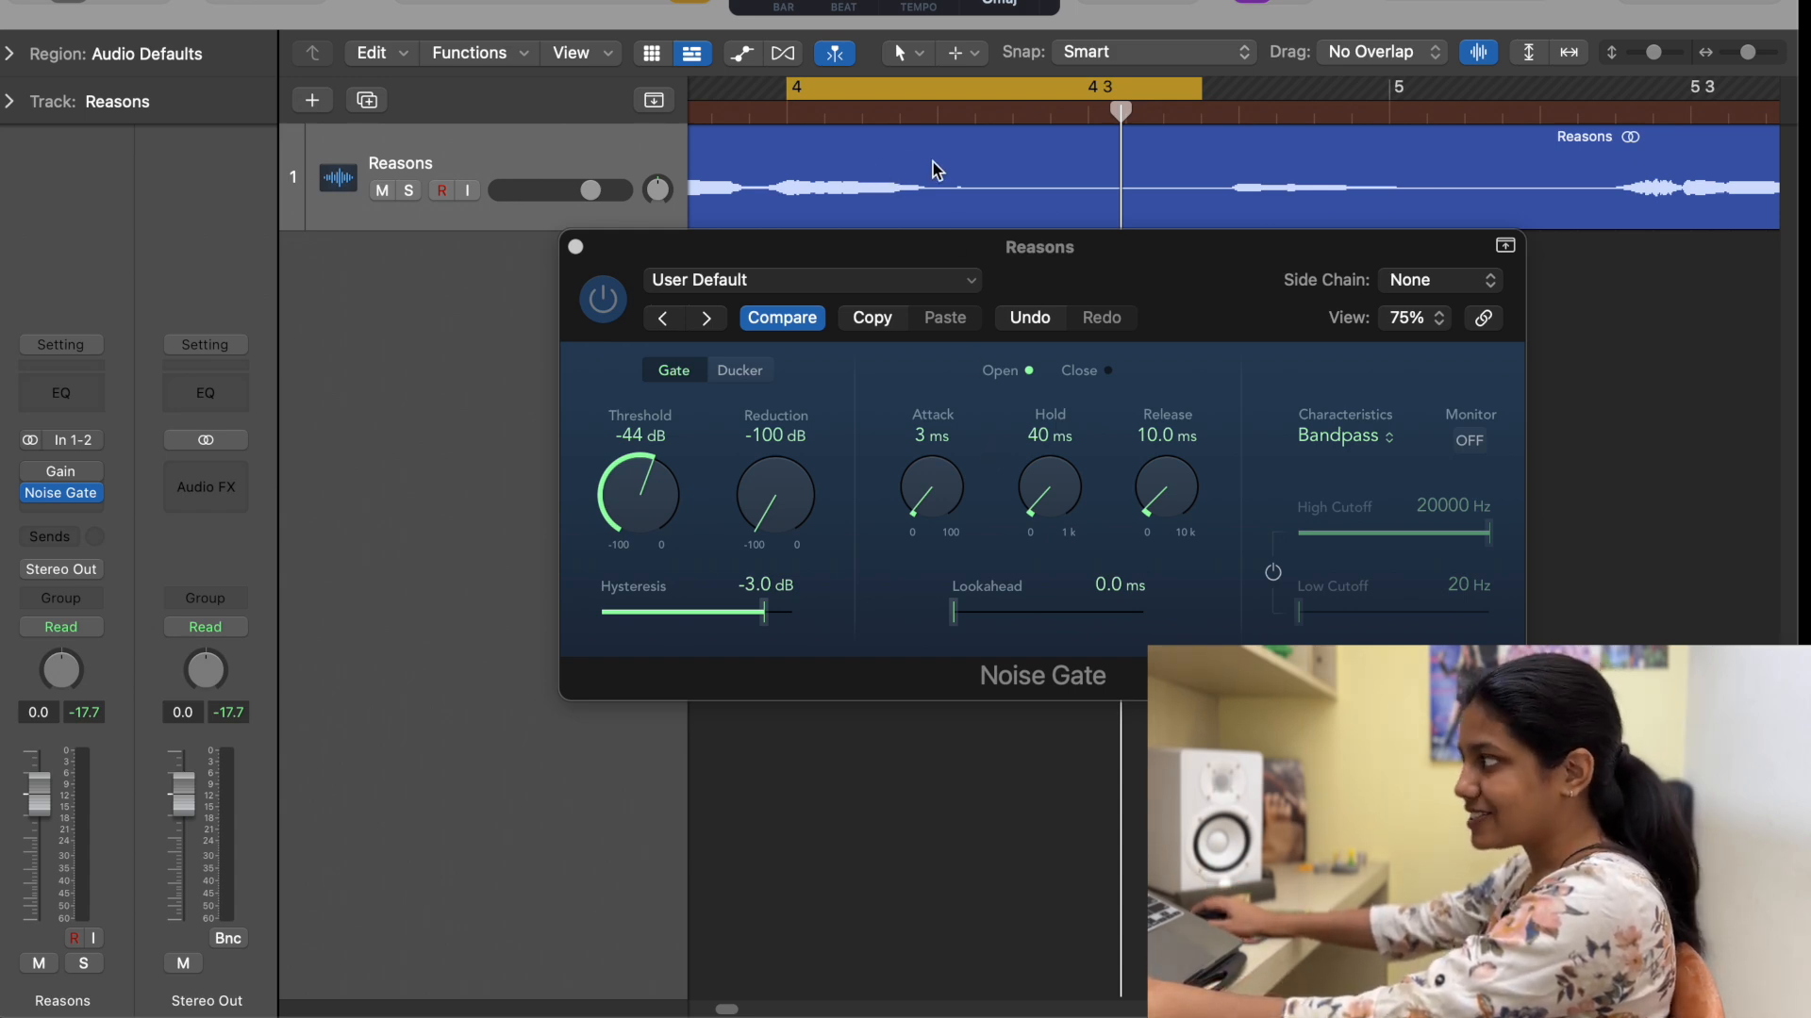
key("space")
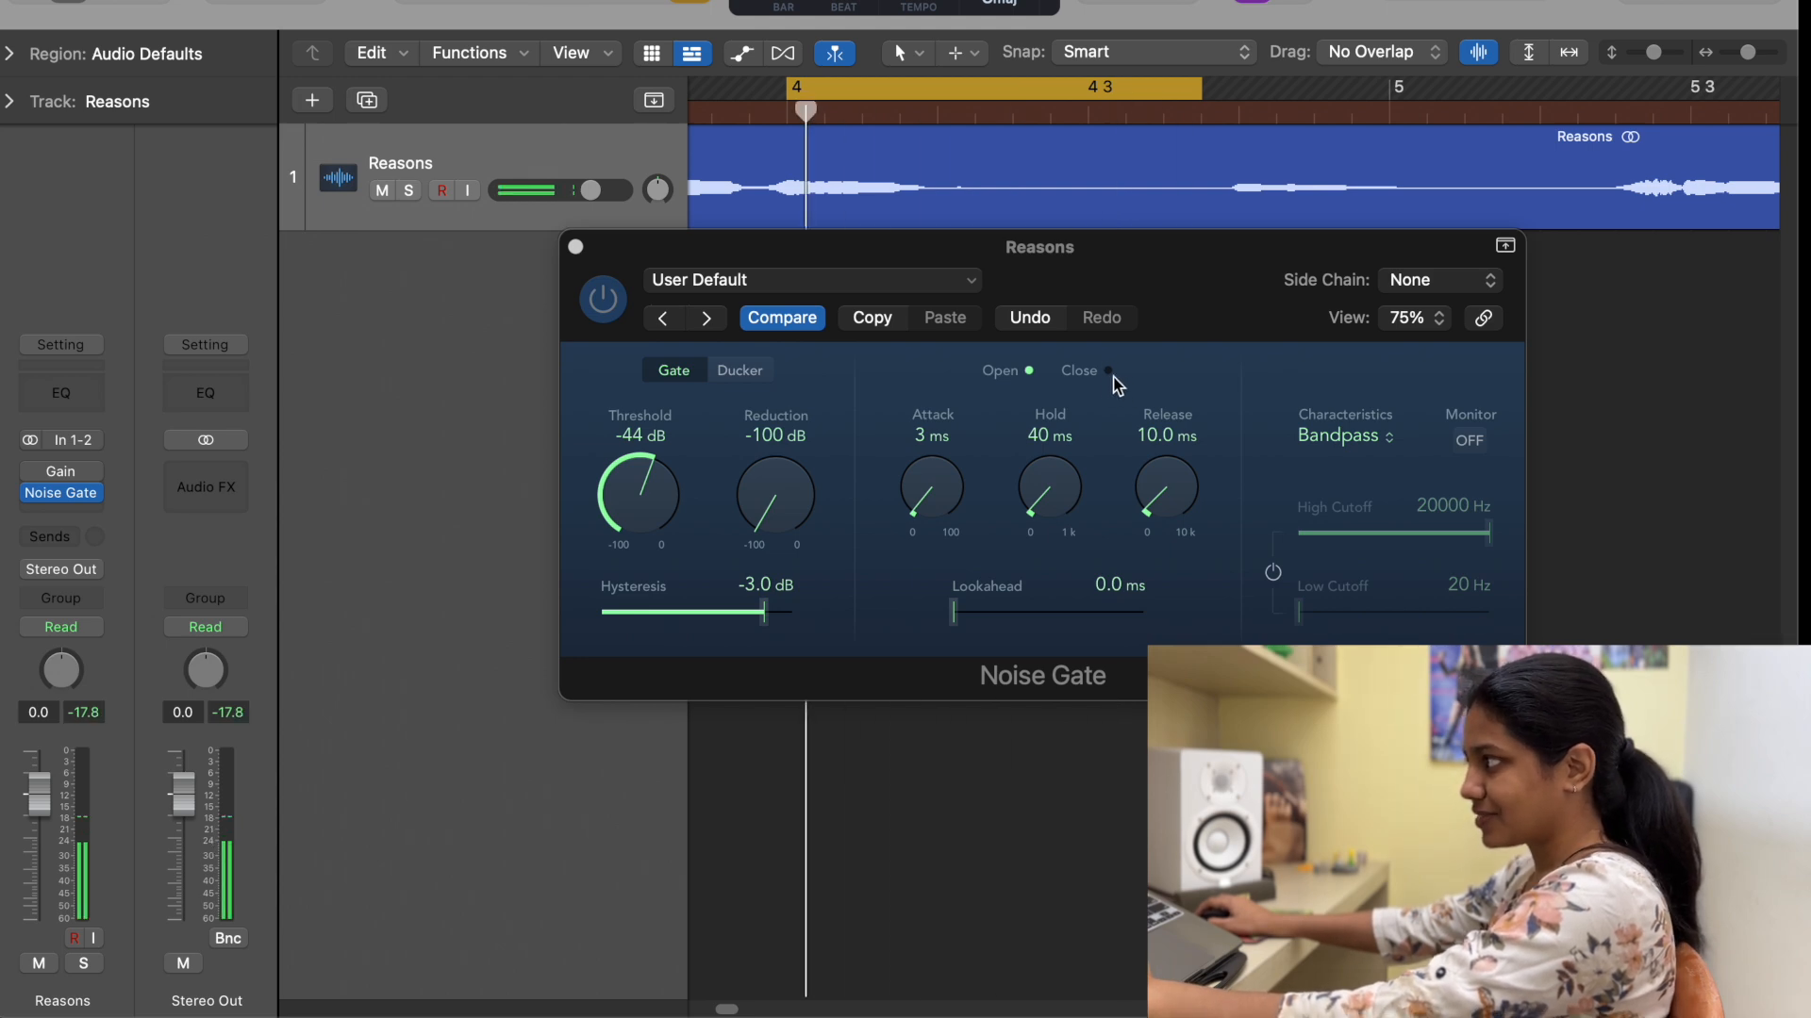
key("space")
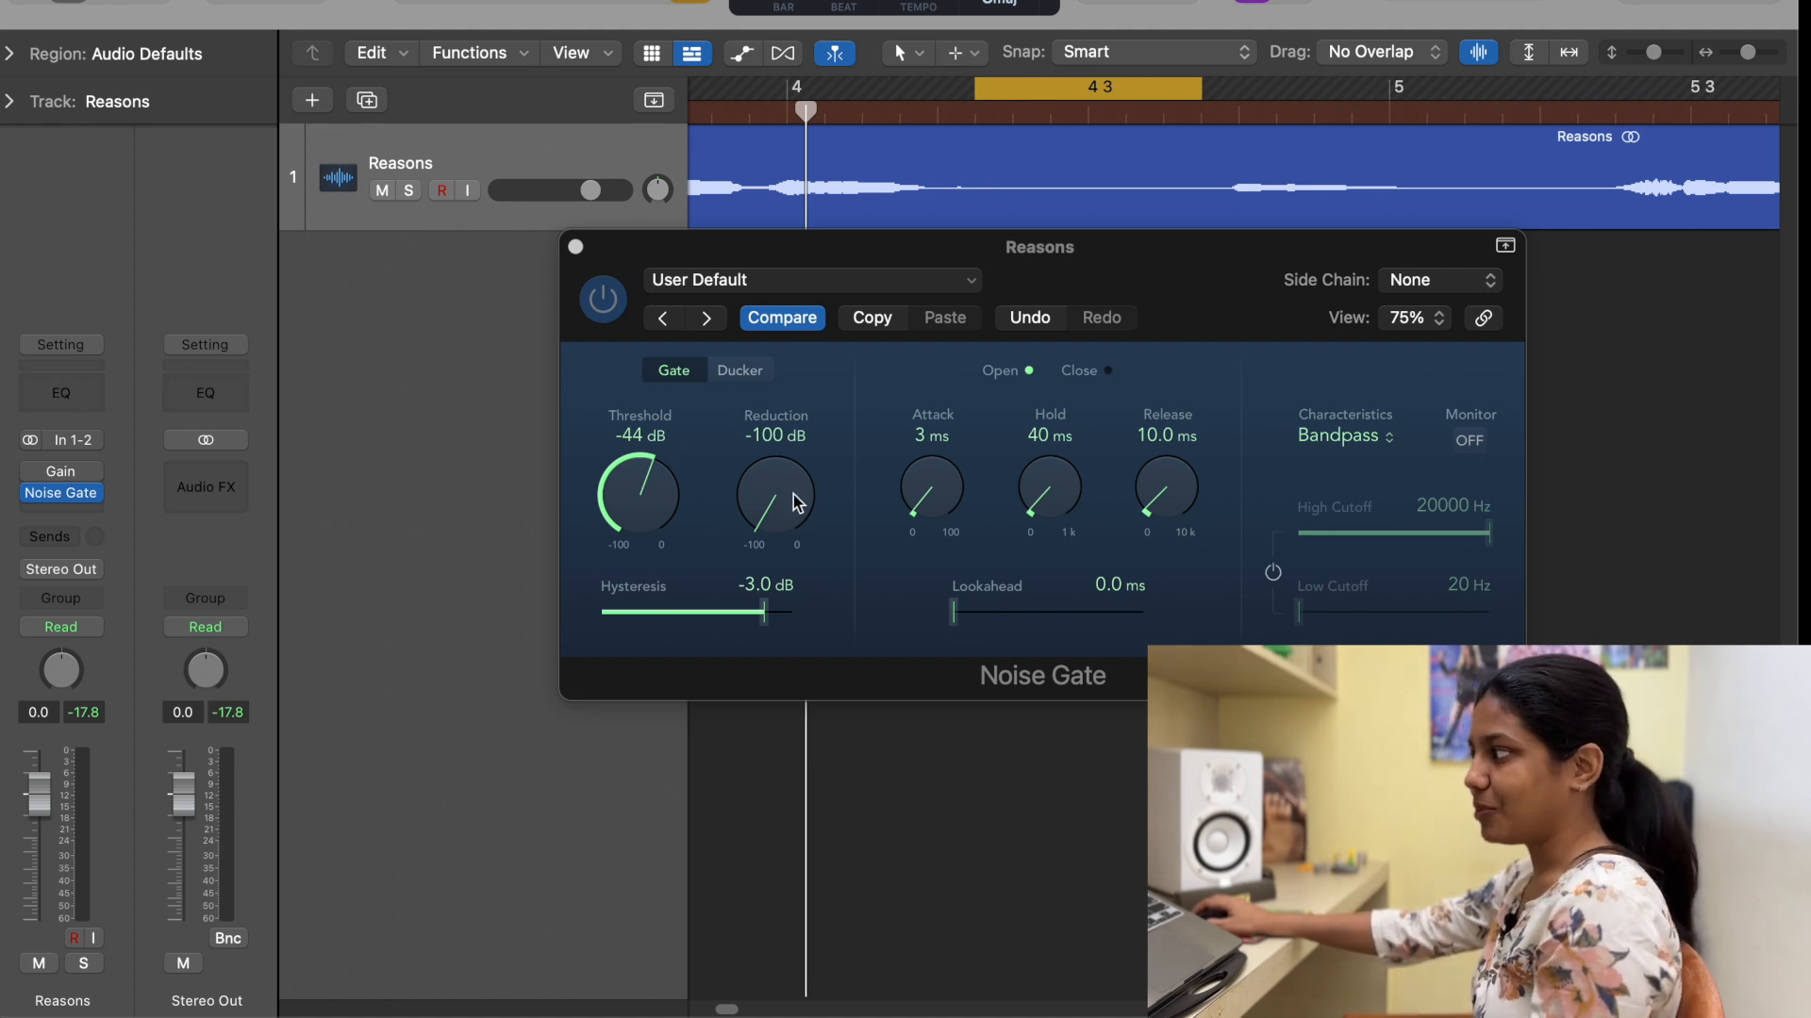
left_click(798, 523)
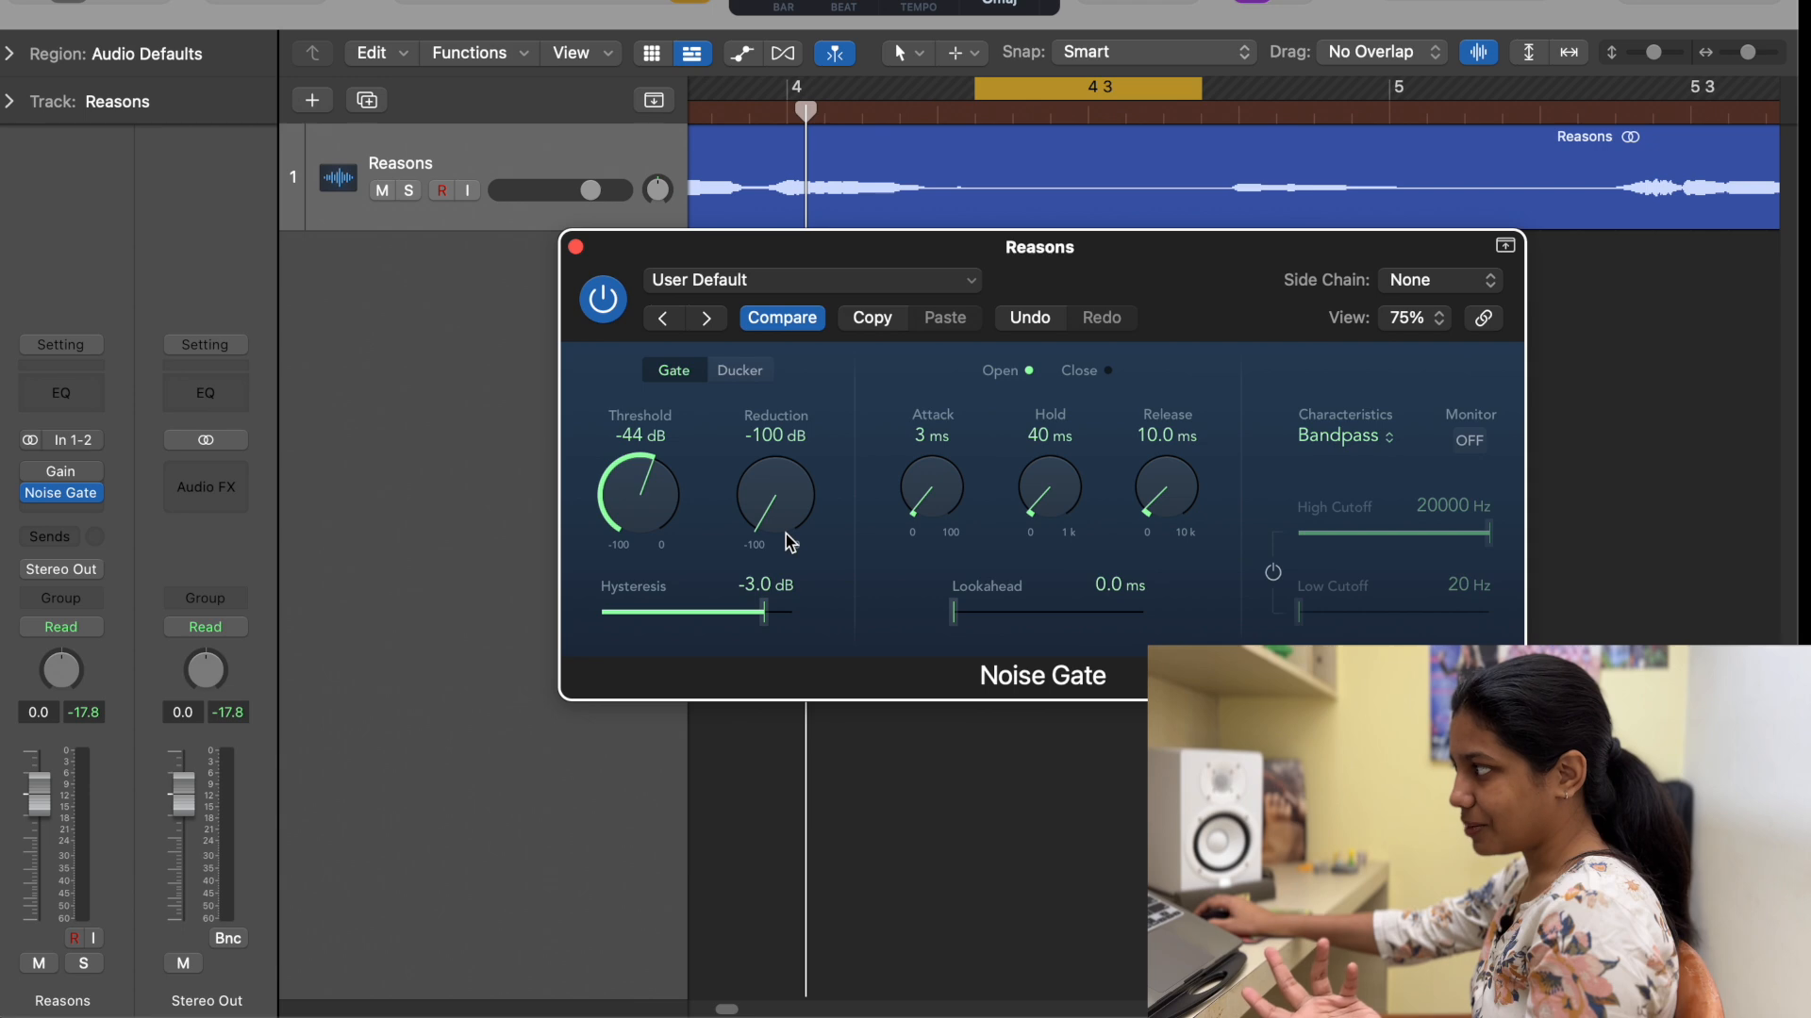
- Re-enable the Gain plug-in and compare the looped gap with the Noise Gate bypassed and active
left_click(36, 471)
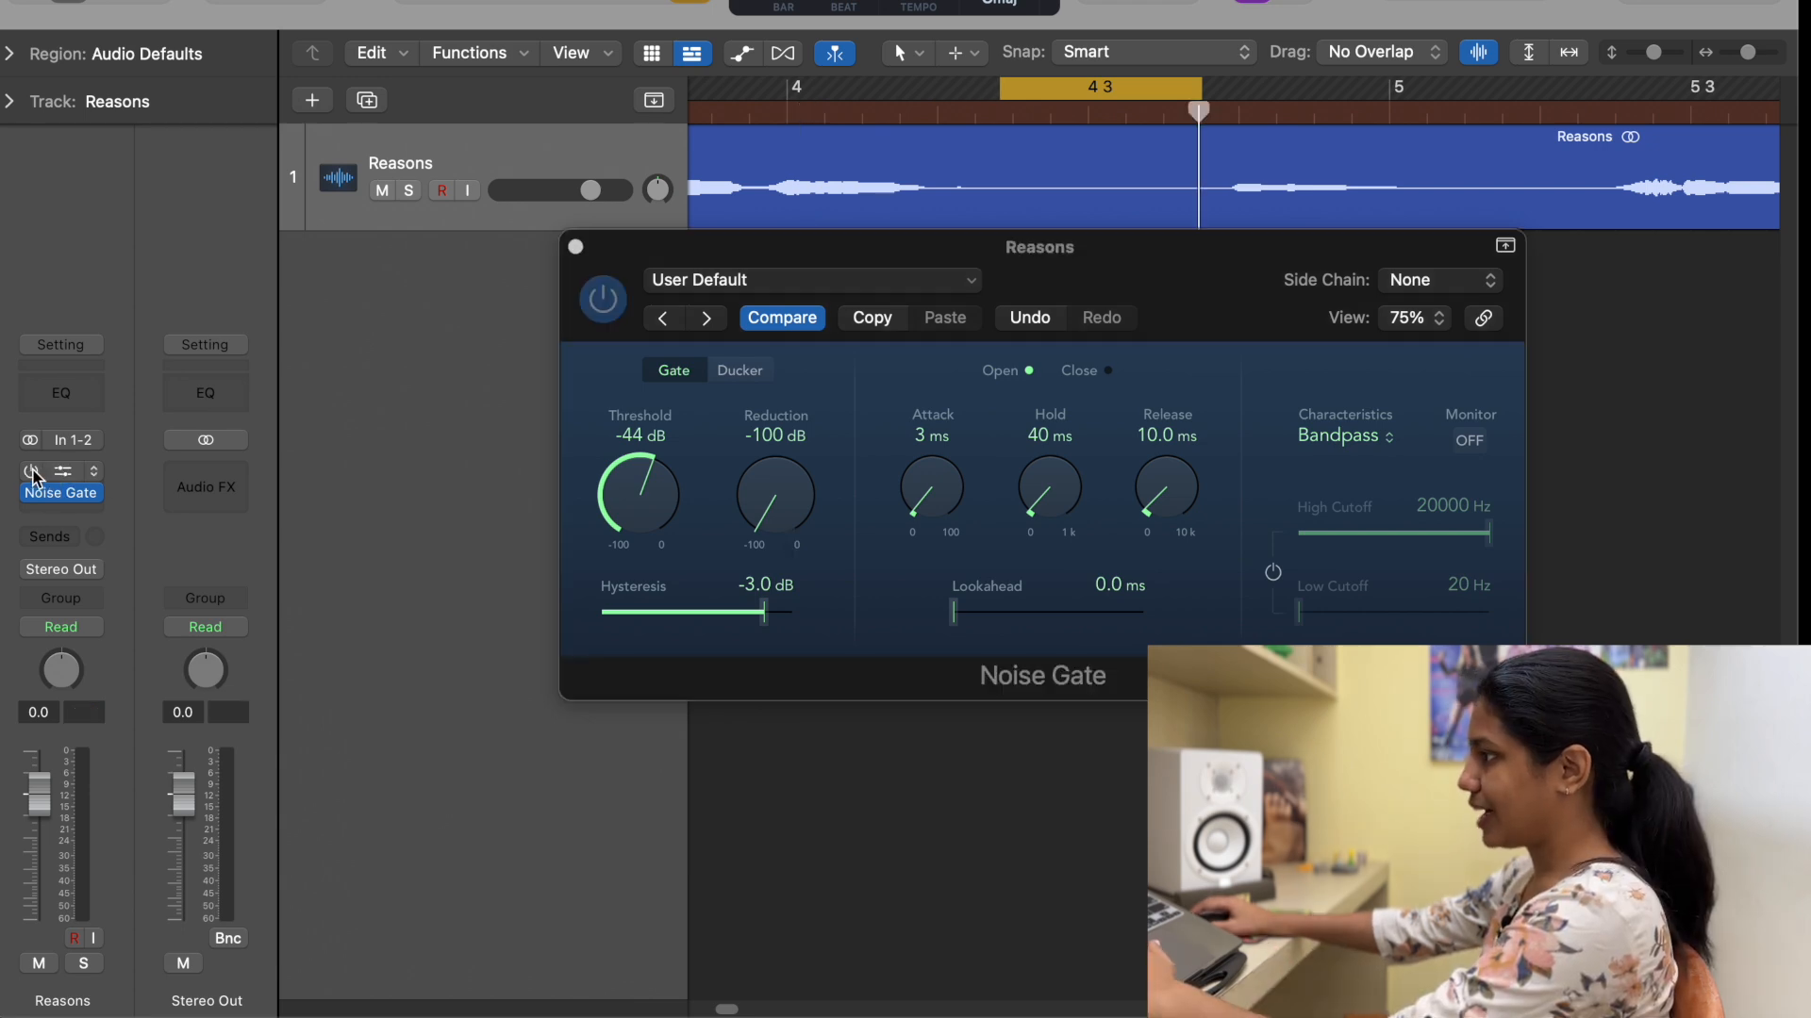
left_click(604, 300)
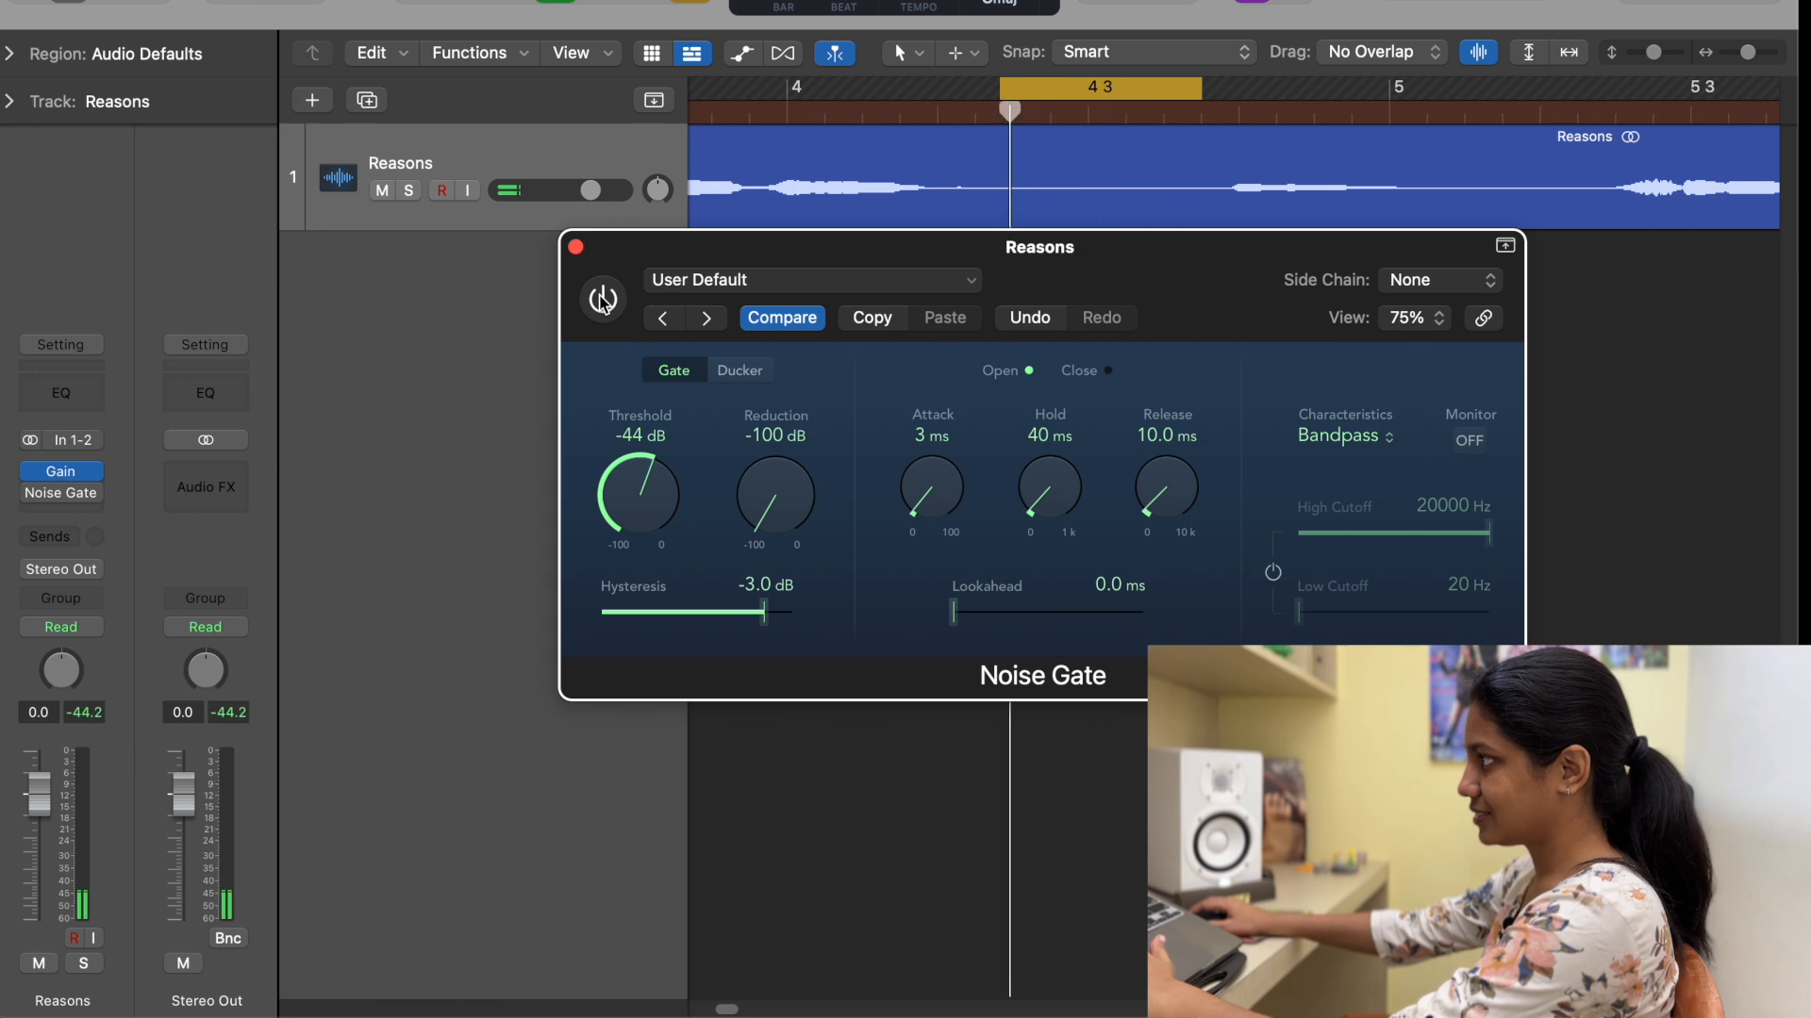
left_click(604, 300)
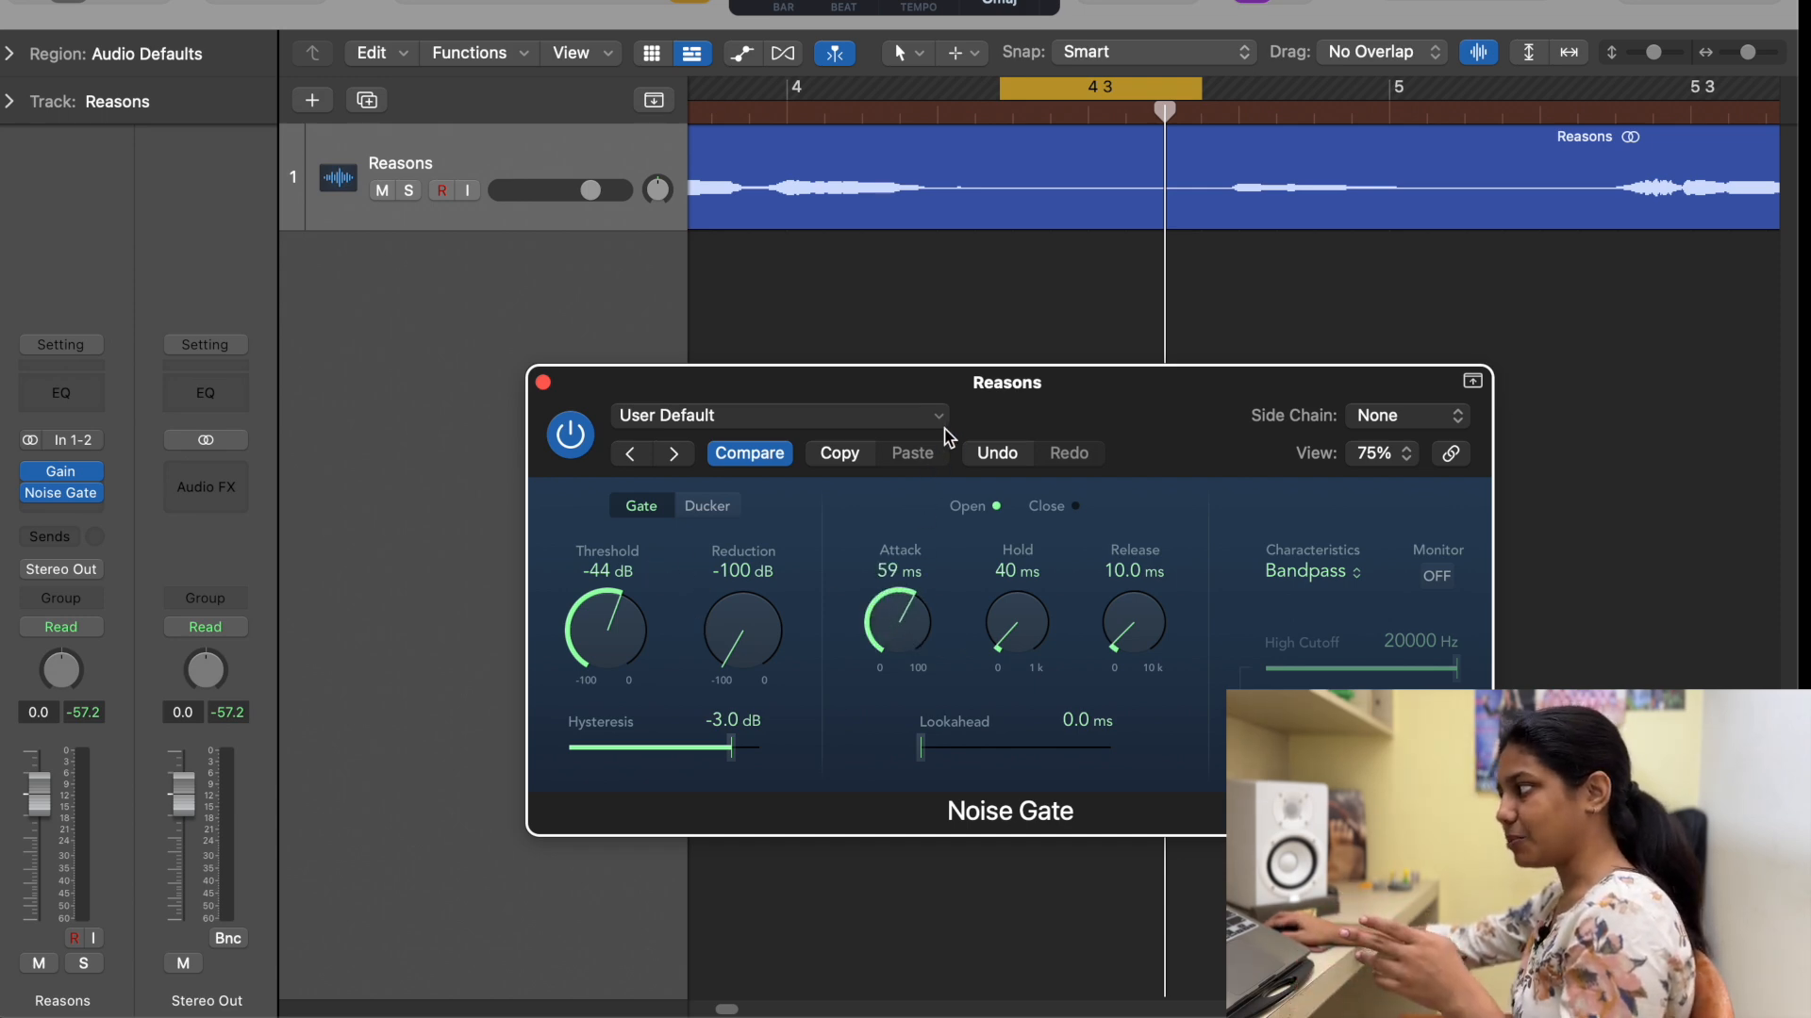
- Try the Noise Gate attack at 0 ms and set it to 19 ms
left_click_drag(897, 618, 877, 636)
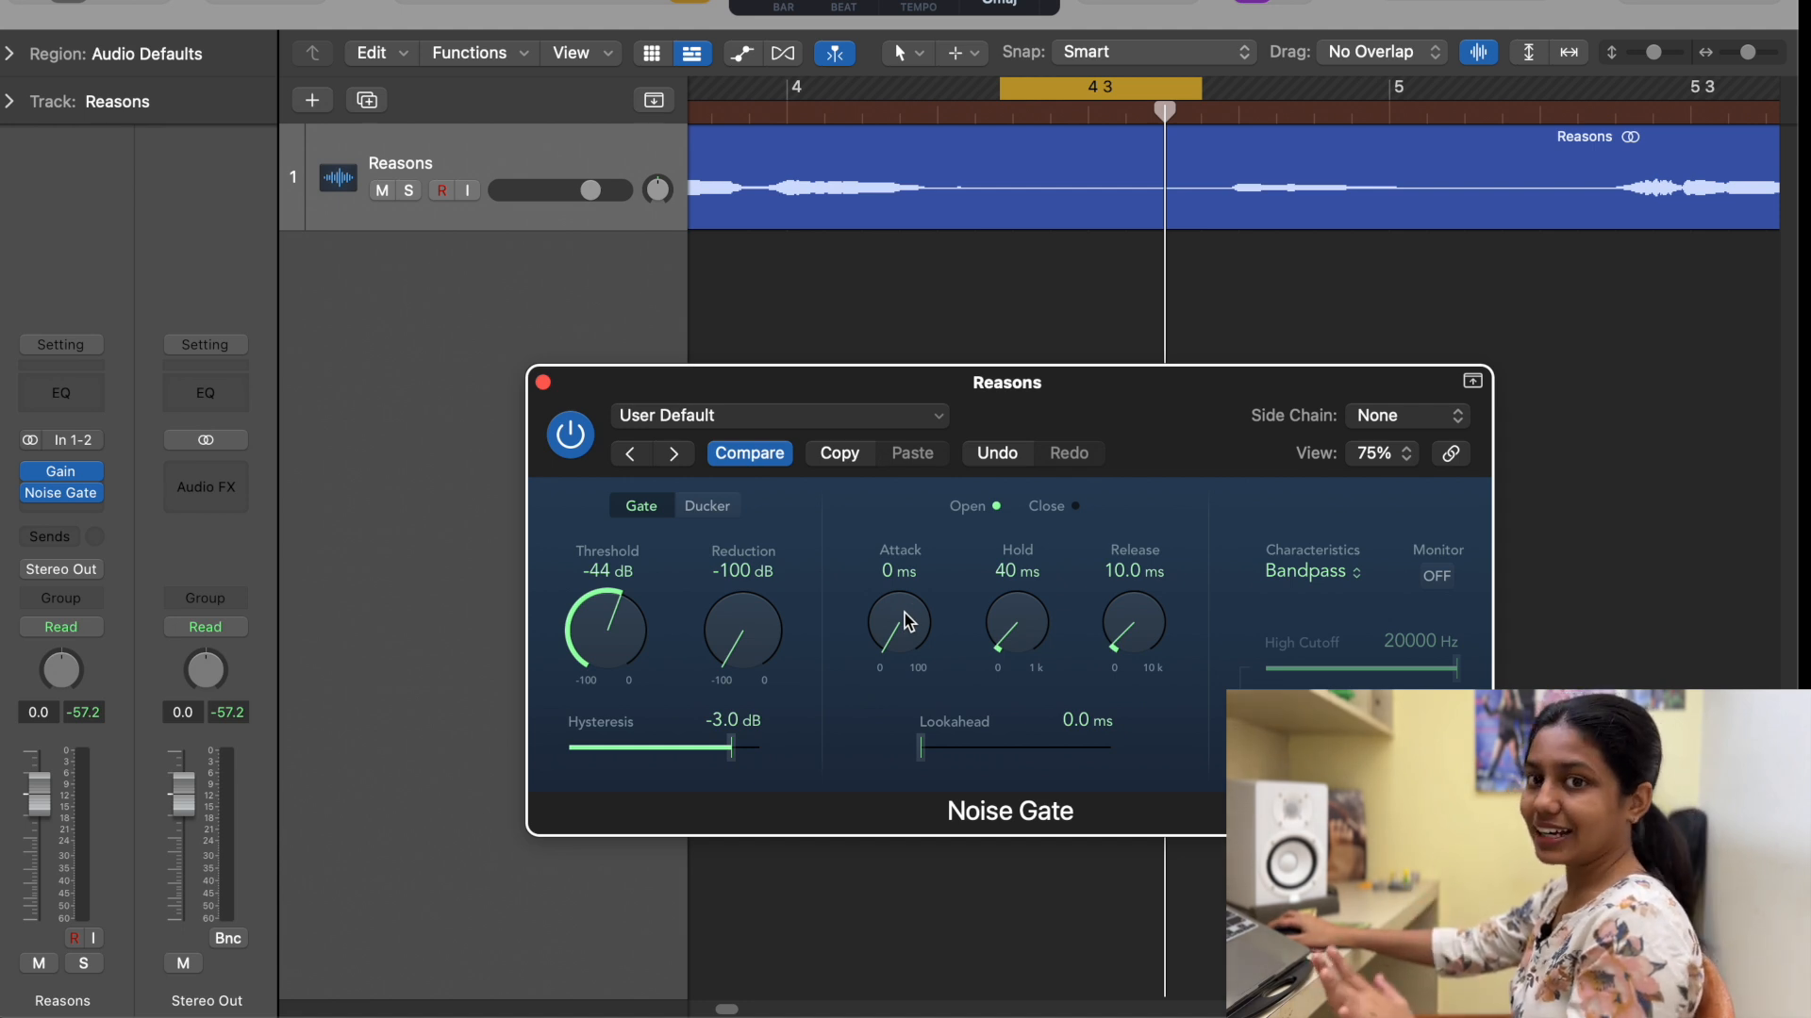
left_click_drag(908, 599, 907, 564)
- With the Gain plug-in bypassed and cycle playback off, play the vocal from just after bar 6 and set the attack to 17 ms
left_click(34, 472)
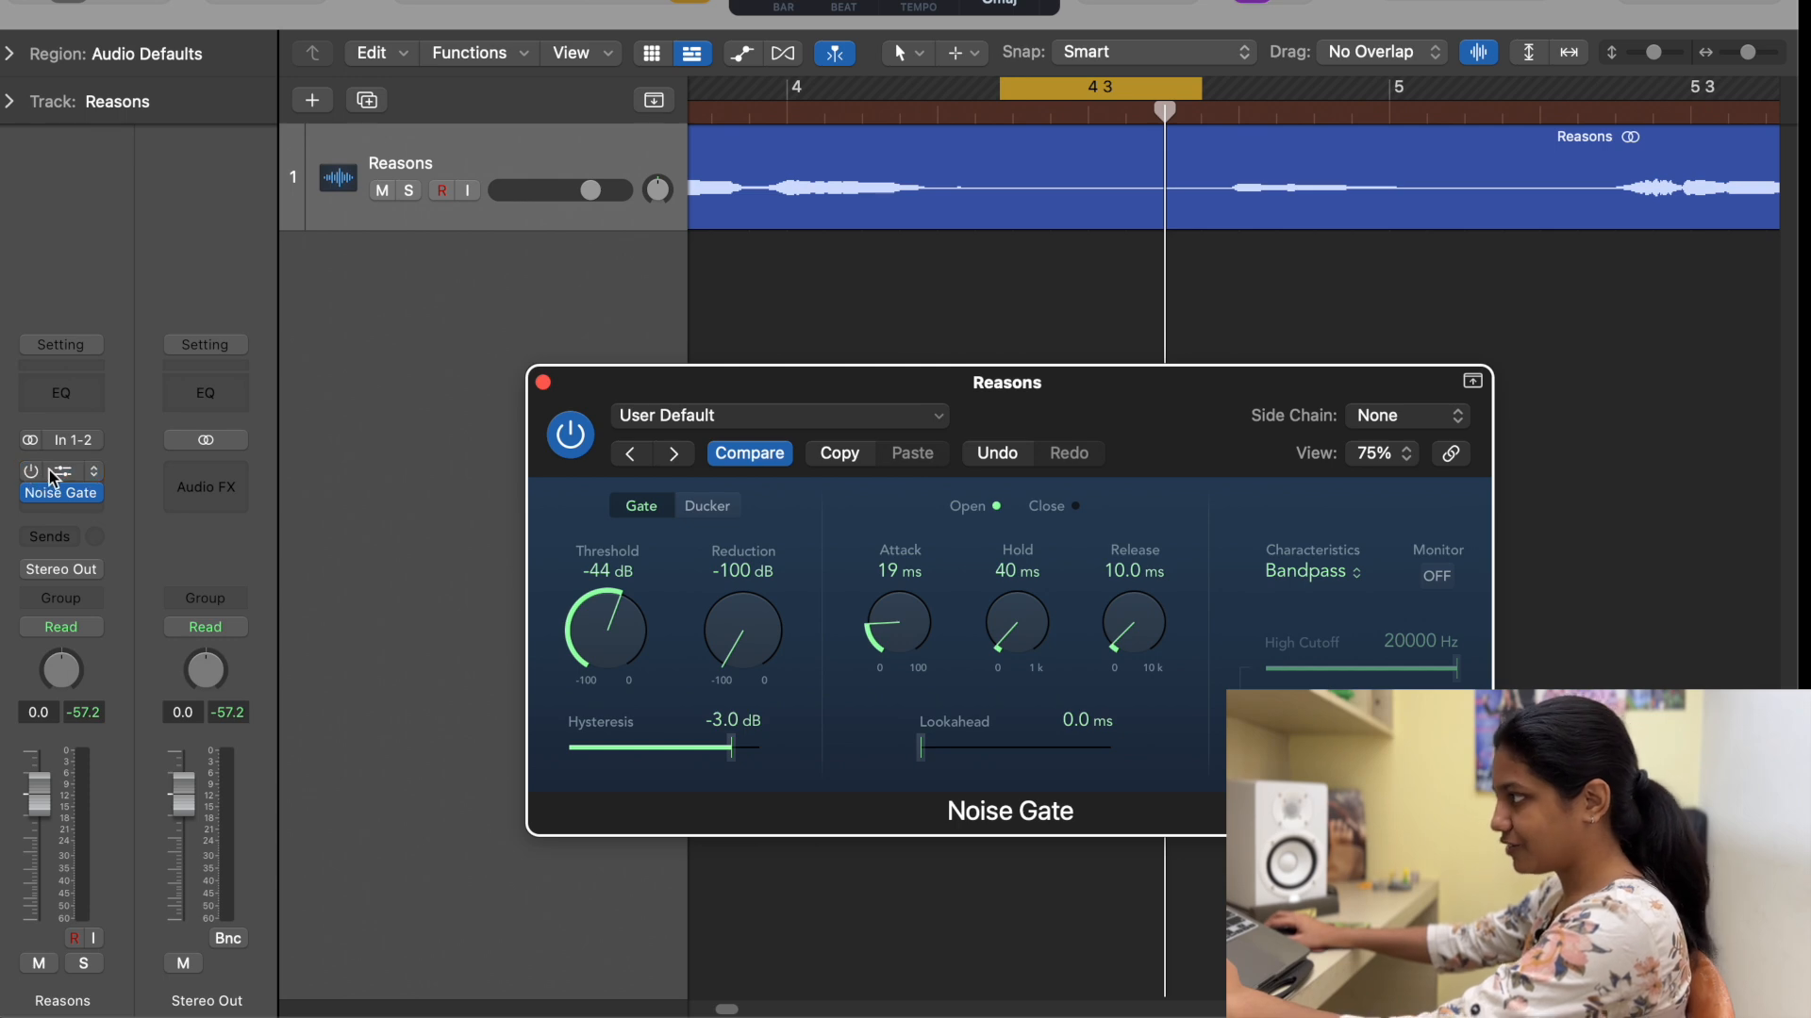
left_click(1007, 89)
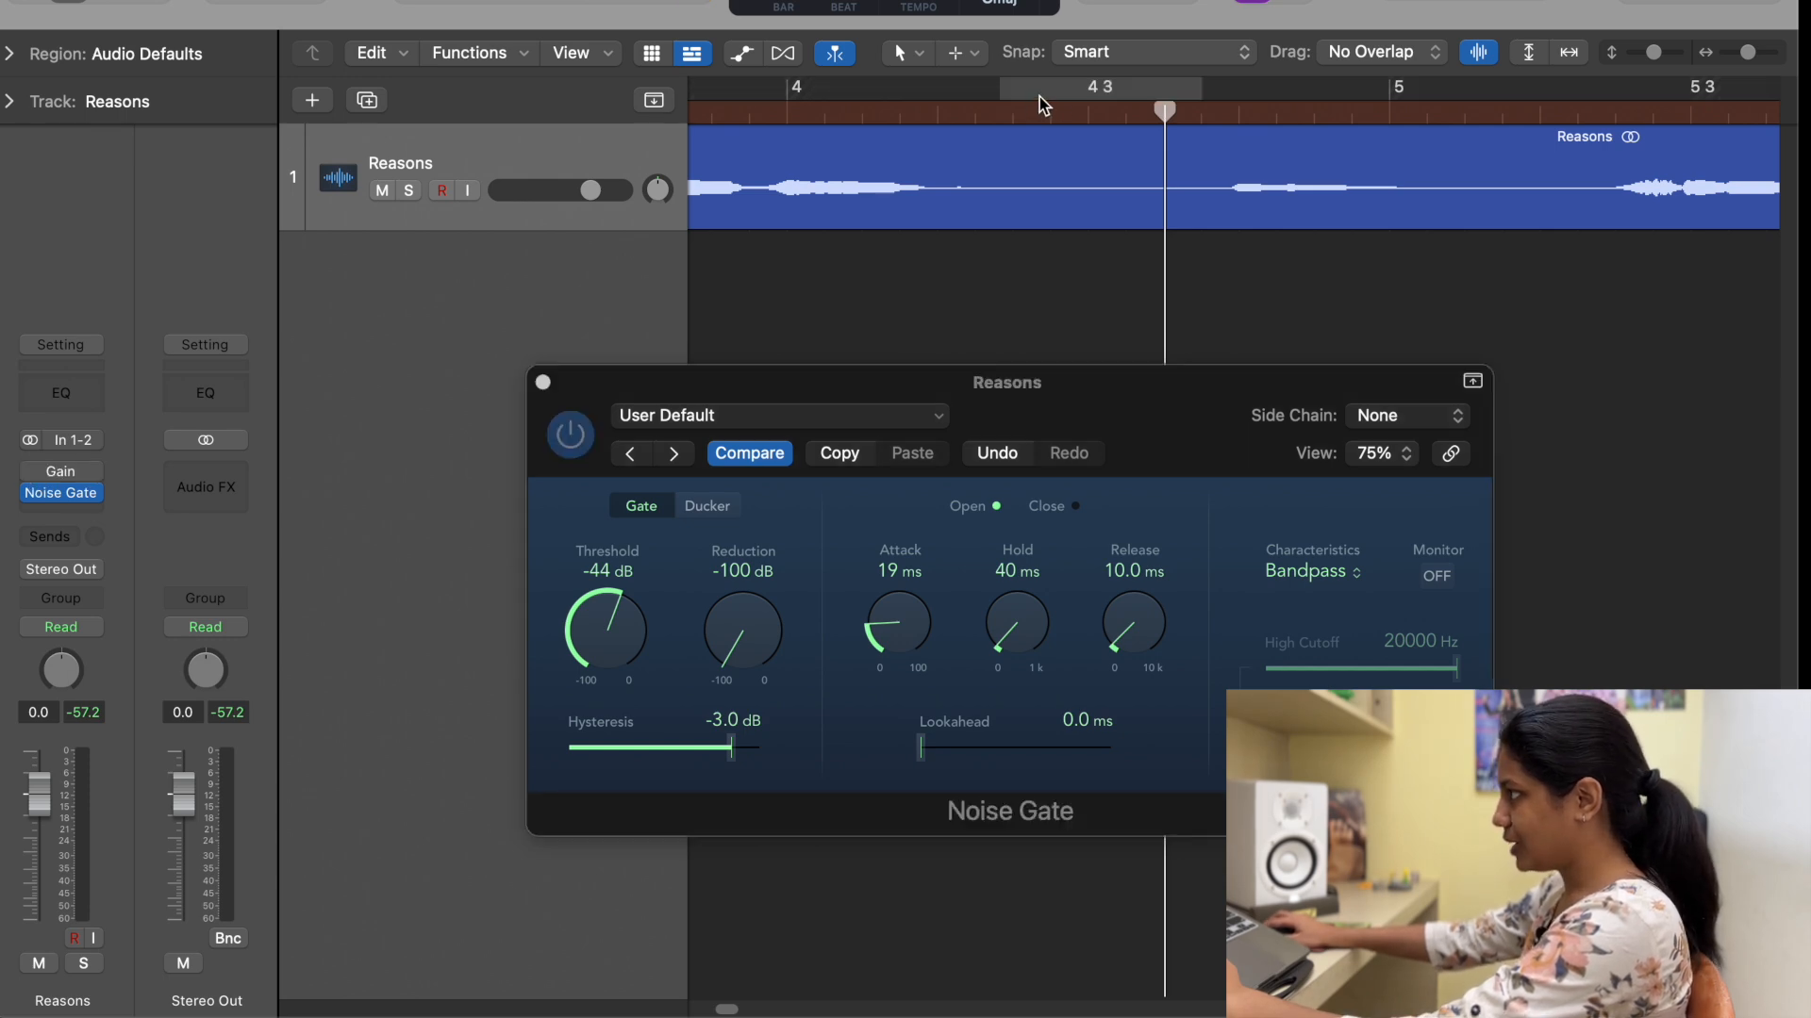
key("super+Left")
key("super+Left")
scroll(1105, 151, "right", 4)
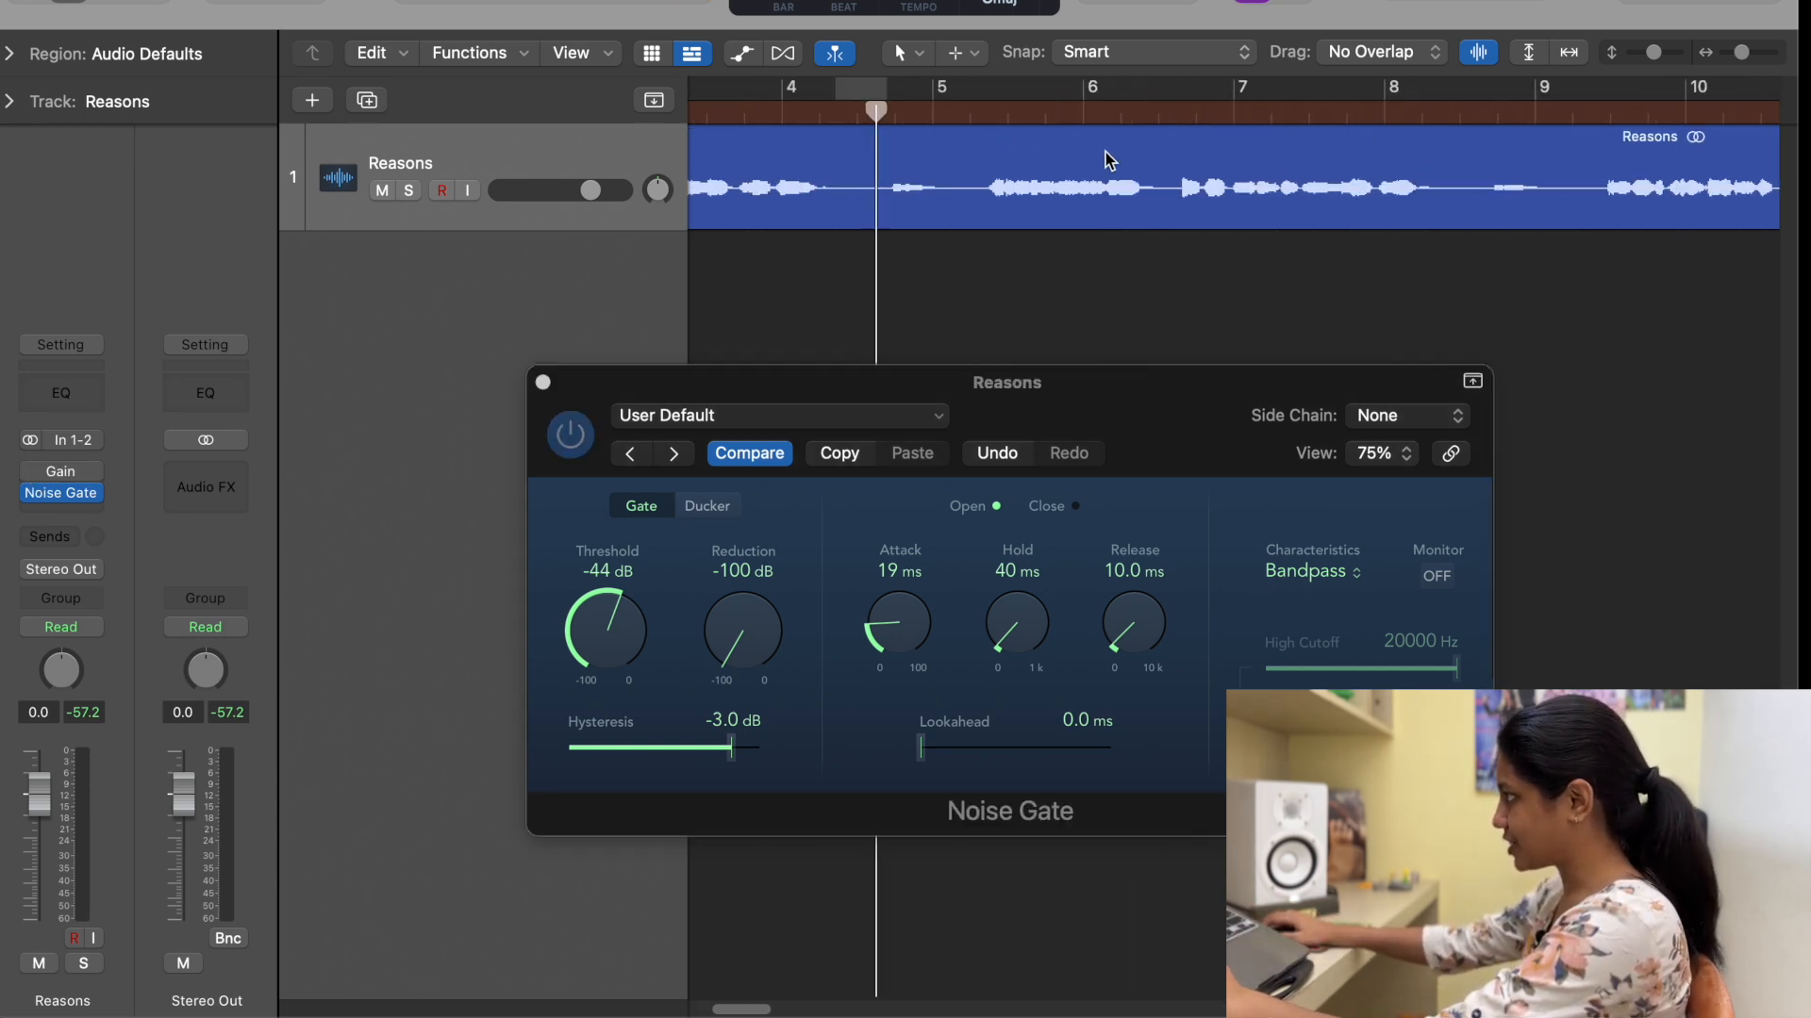
double_click(1118, 118)
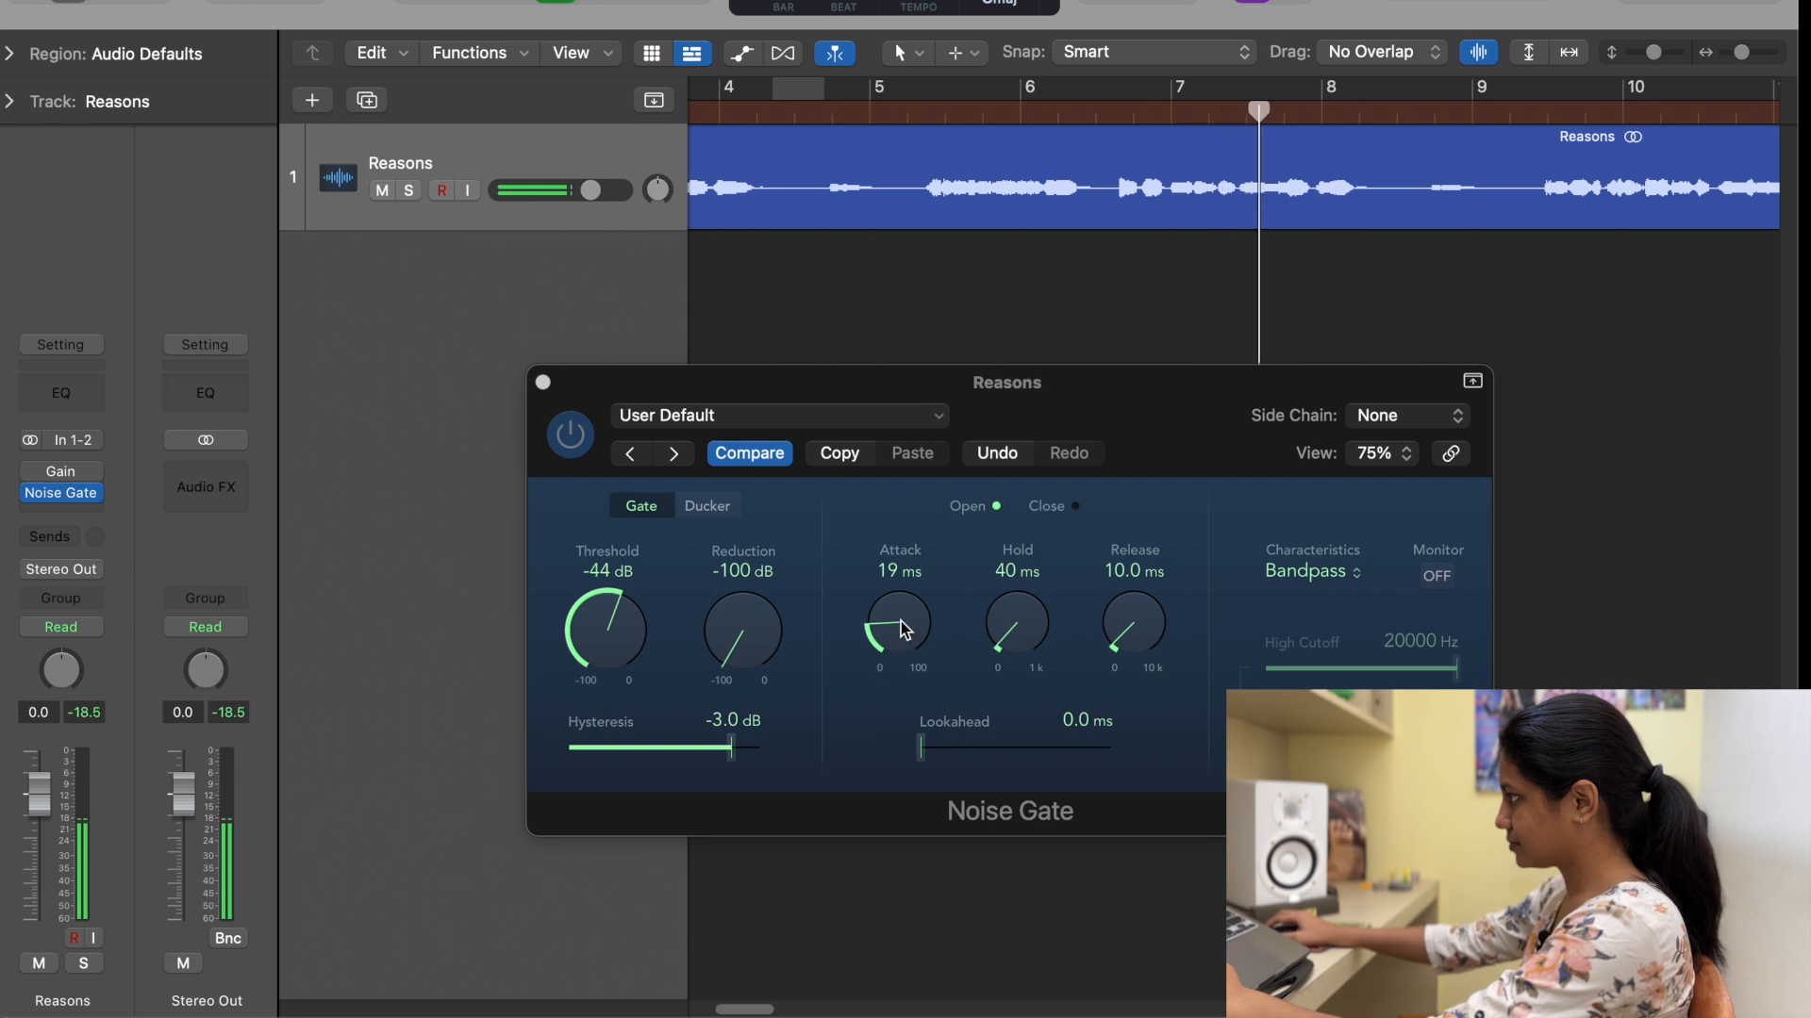
left_click_drag(901, 620, 902, 625)
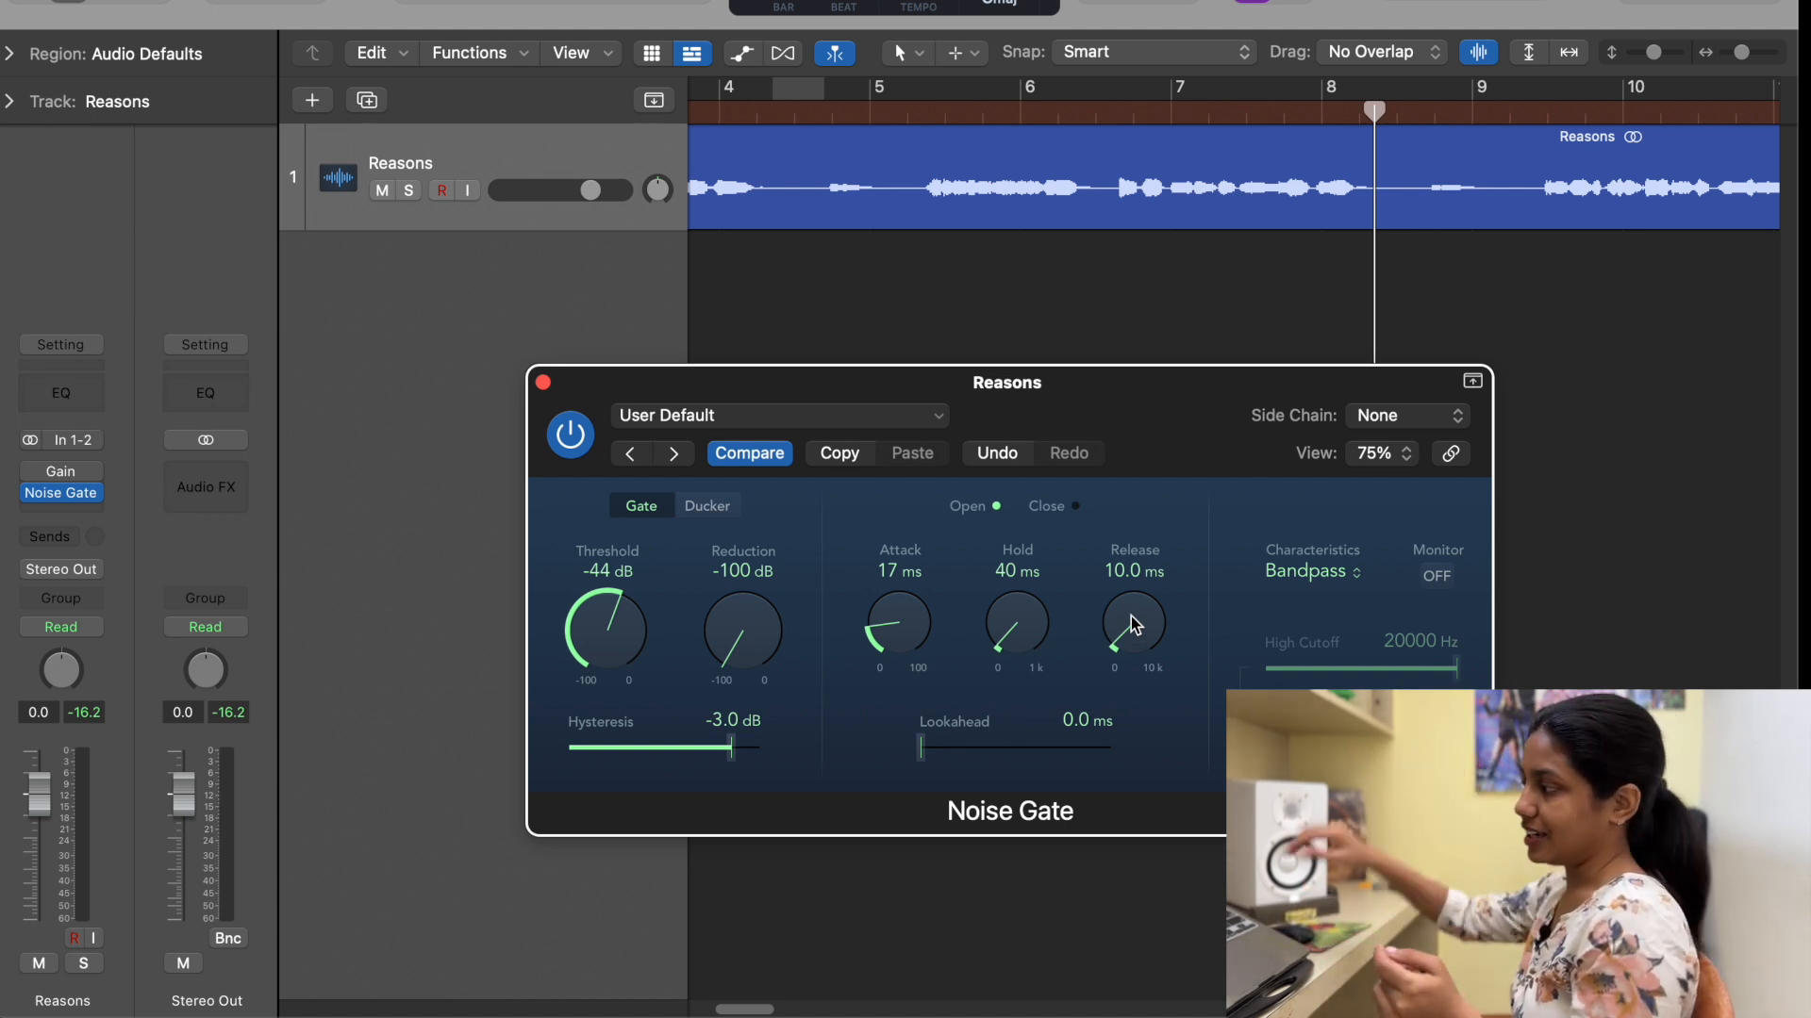
- Raise the Noise Gate release through 36.3 and 55.0 ms to 68.9 ms, playing the vocal from the phrase between bars 5 and 6
left_click_drag(1144, 633, 1149, 595)
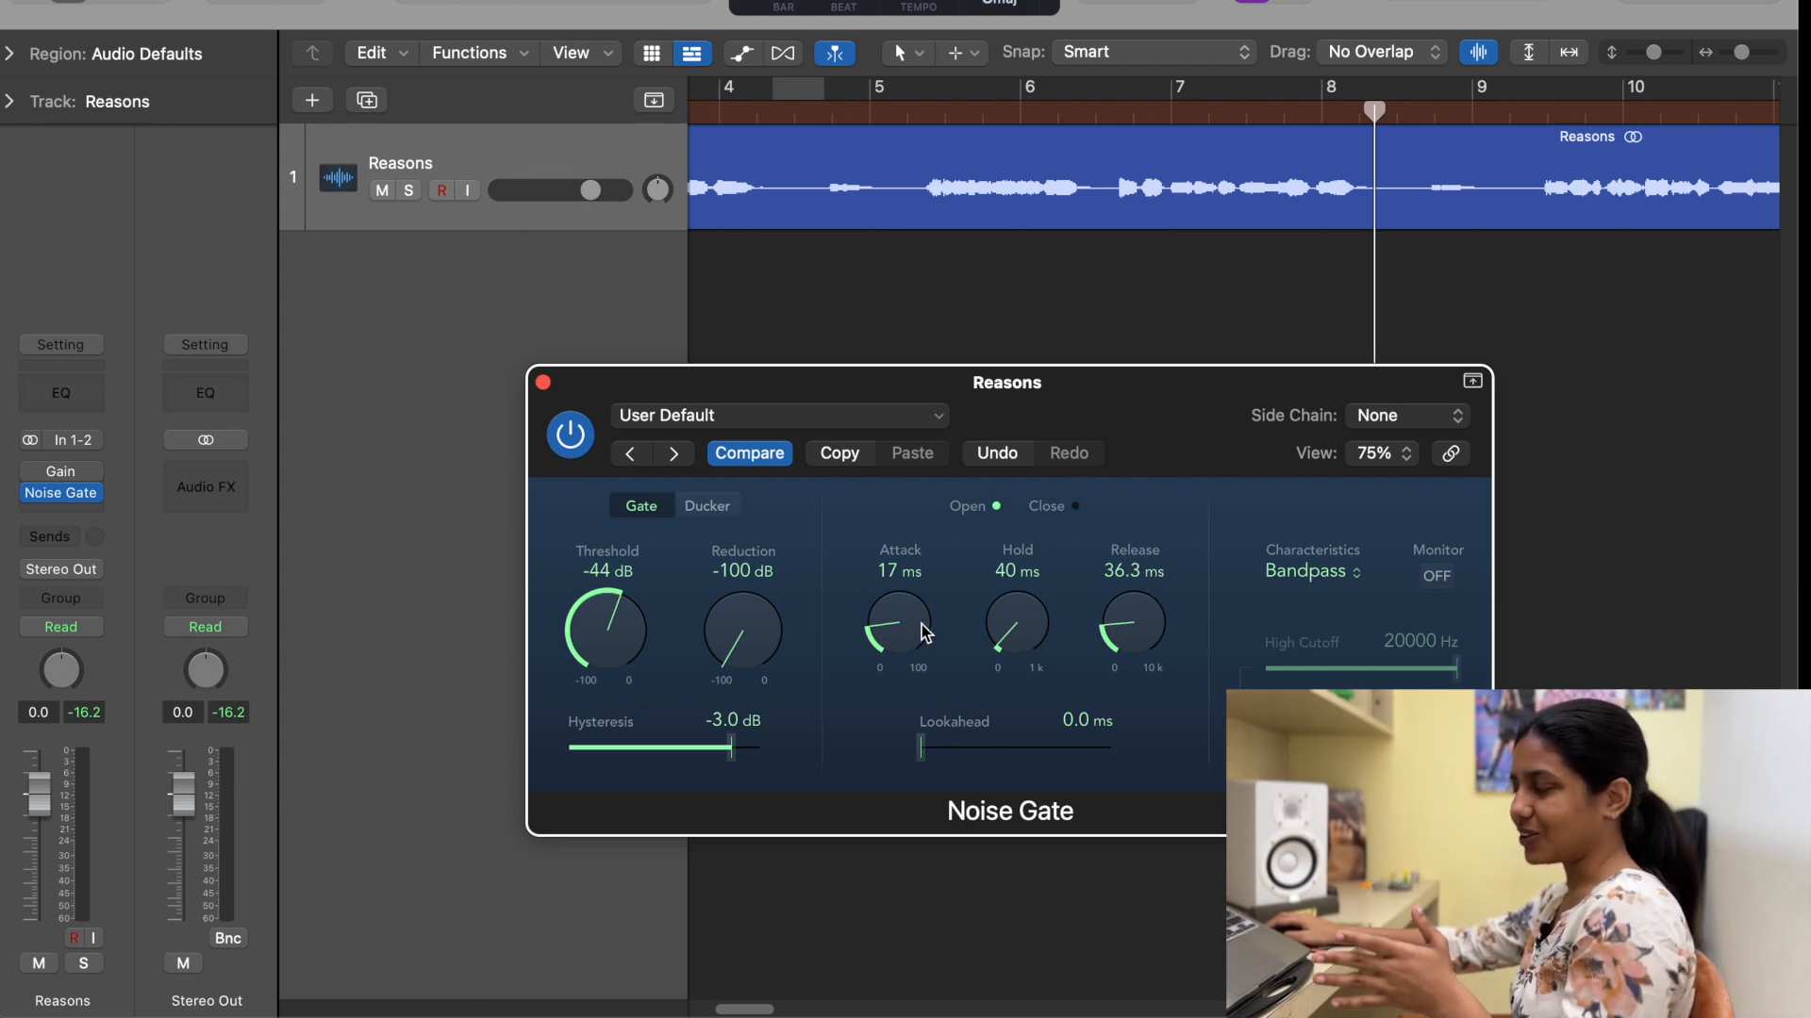
mouse_move(1149, 635)
left_mouse_down()
mouse_move(1155, 587)
mouse_move(1150, 607)
left_mouse_up()
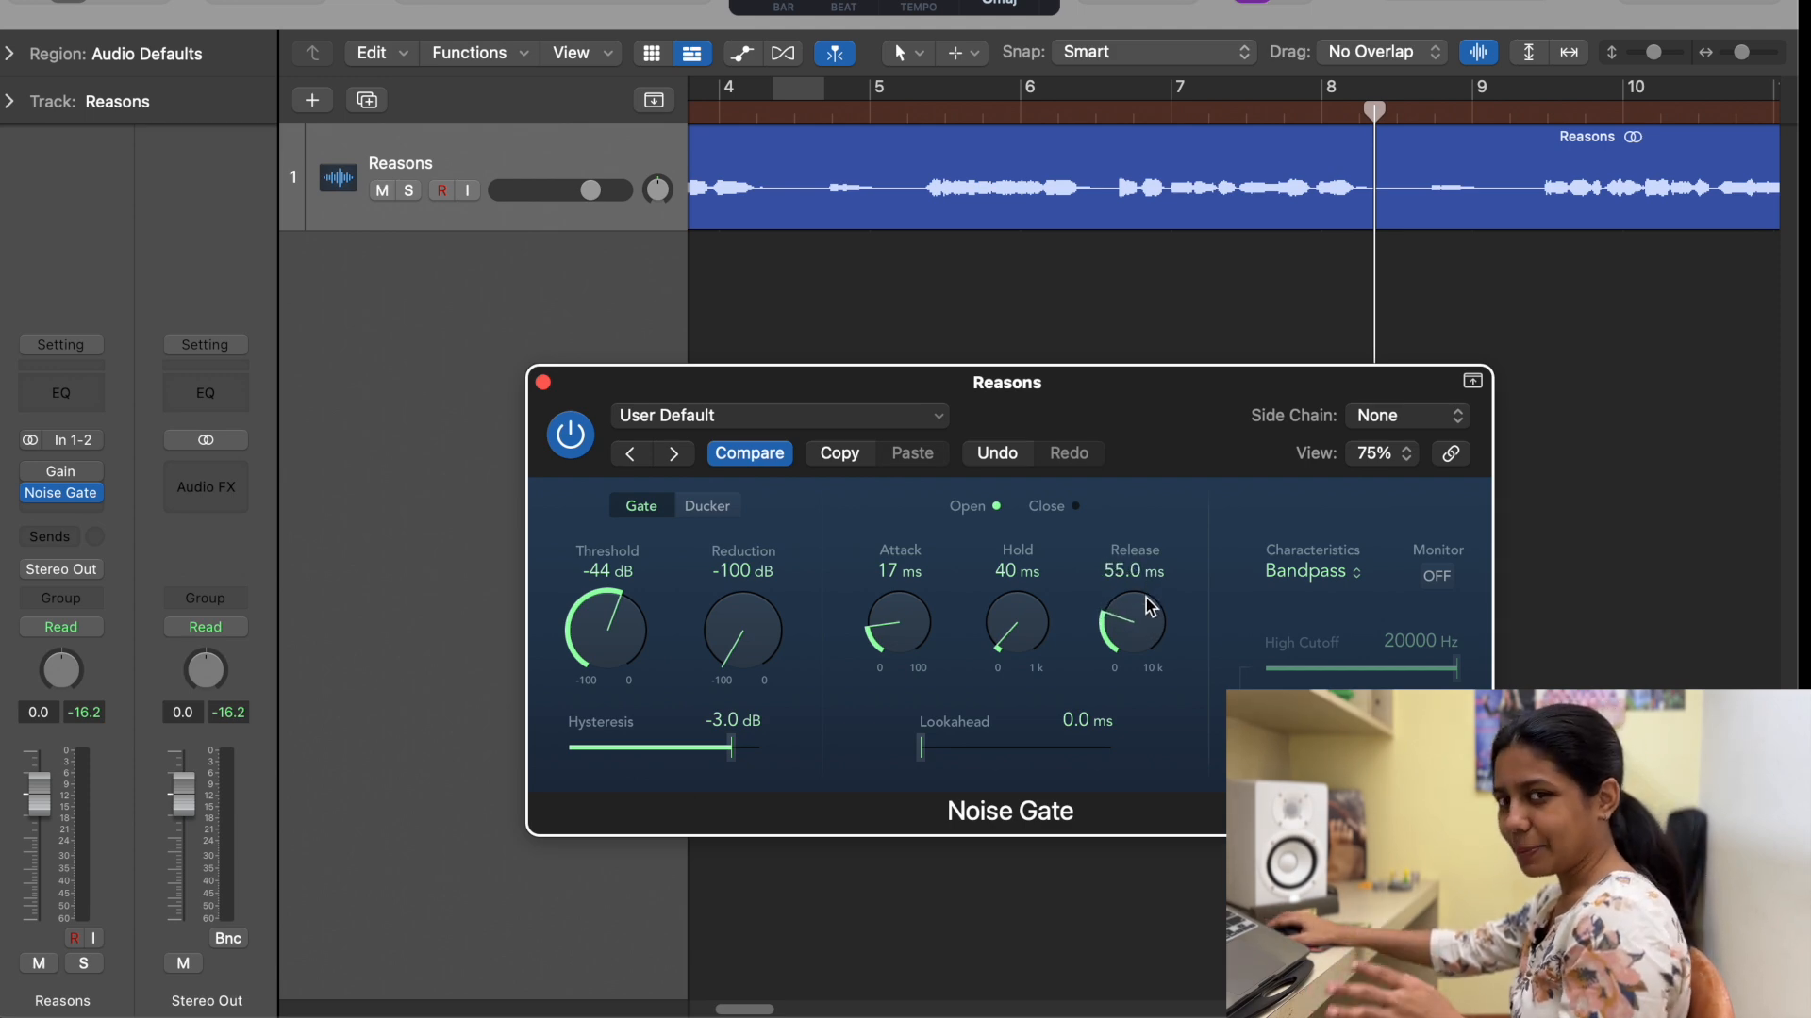
left_click(927, 112)
key("space")
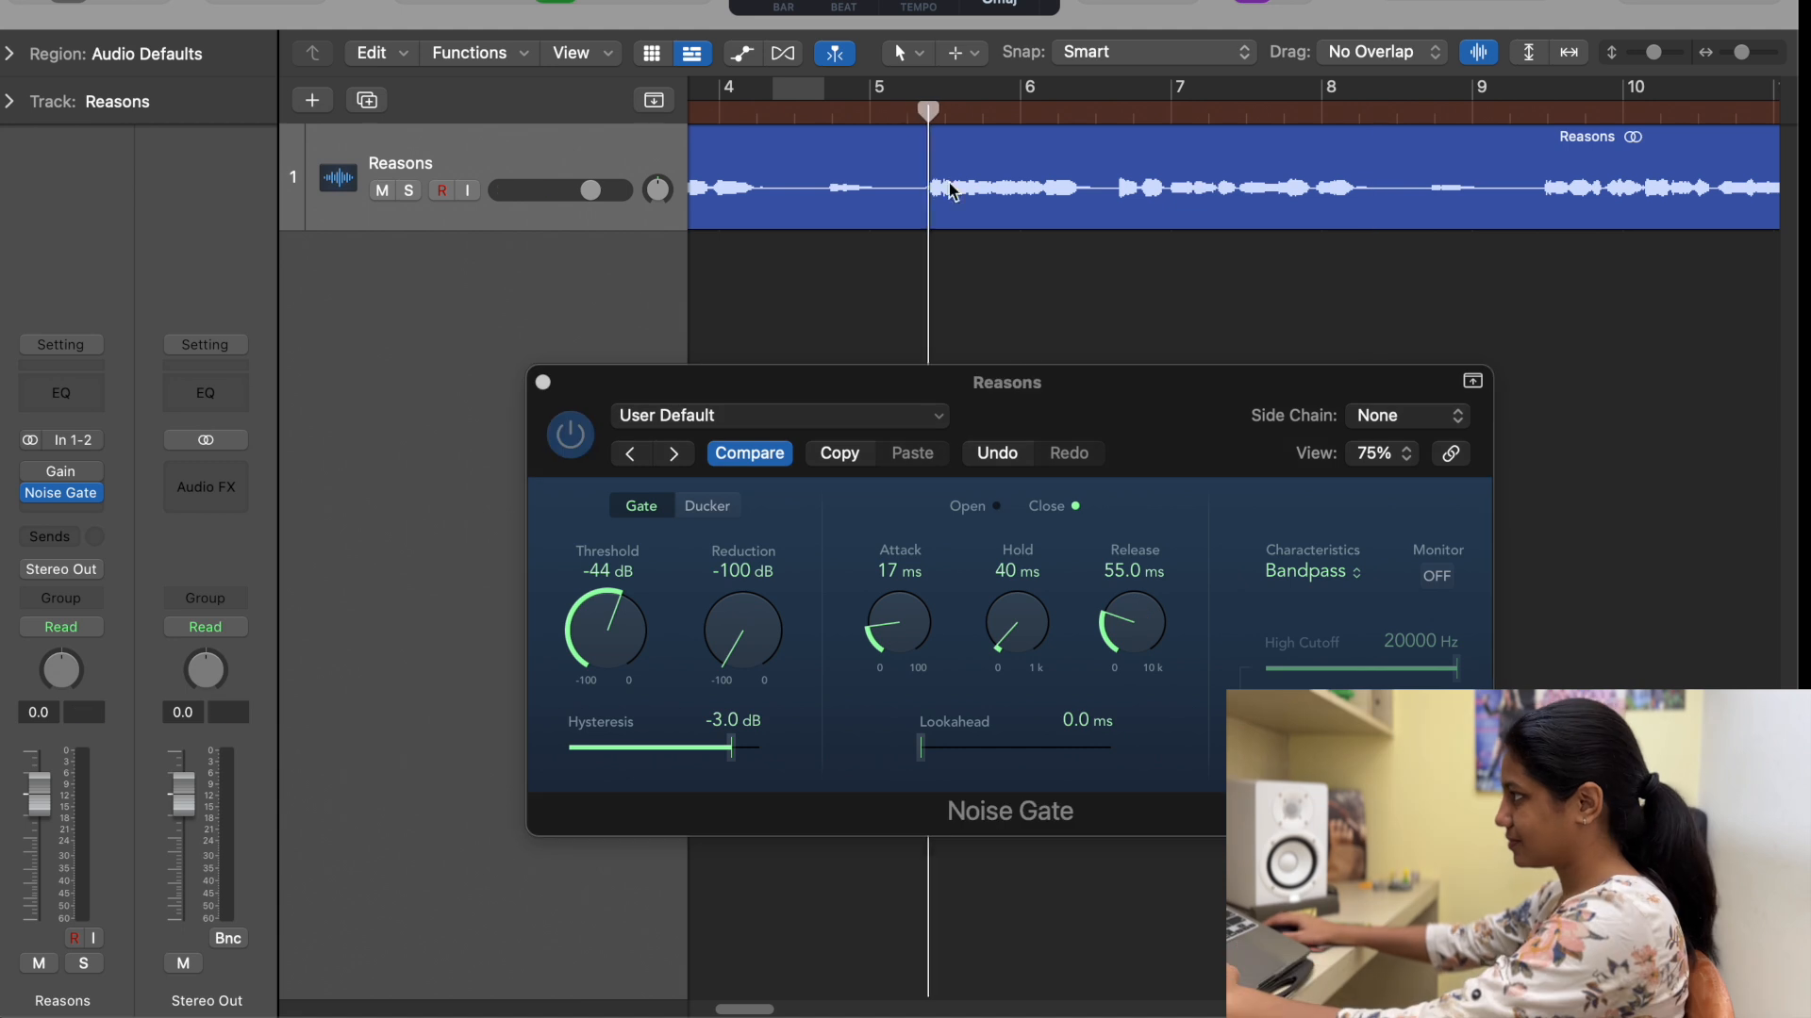
left_click_drag(1131, 626, 1131, 611)
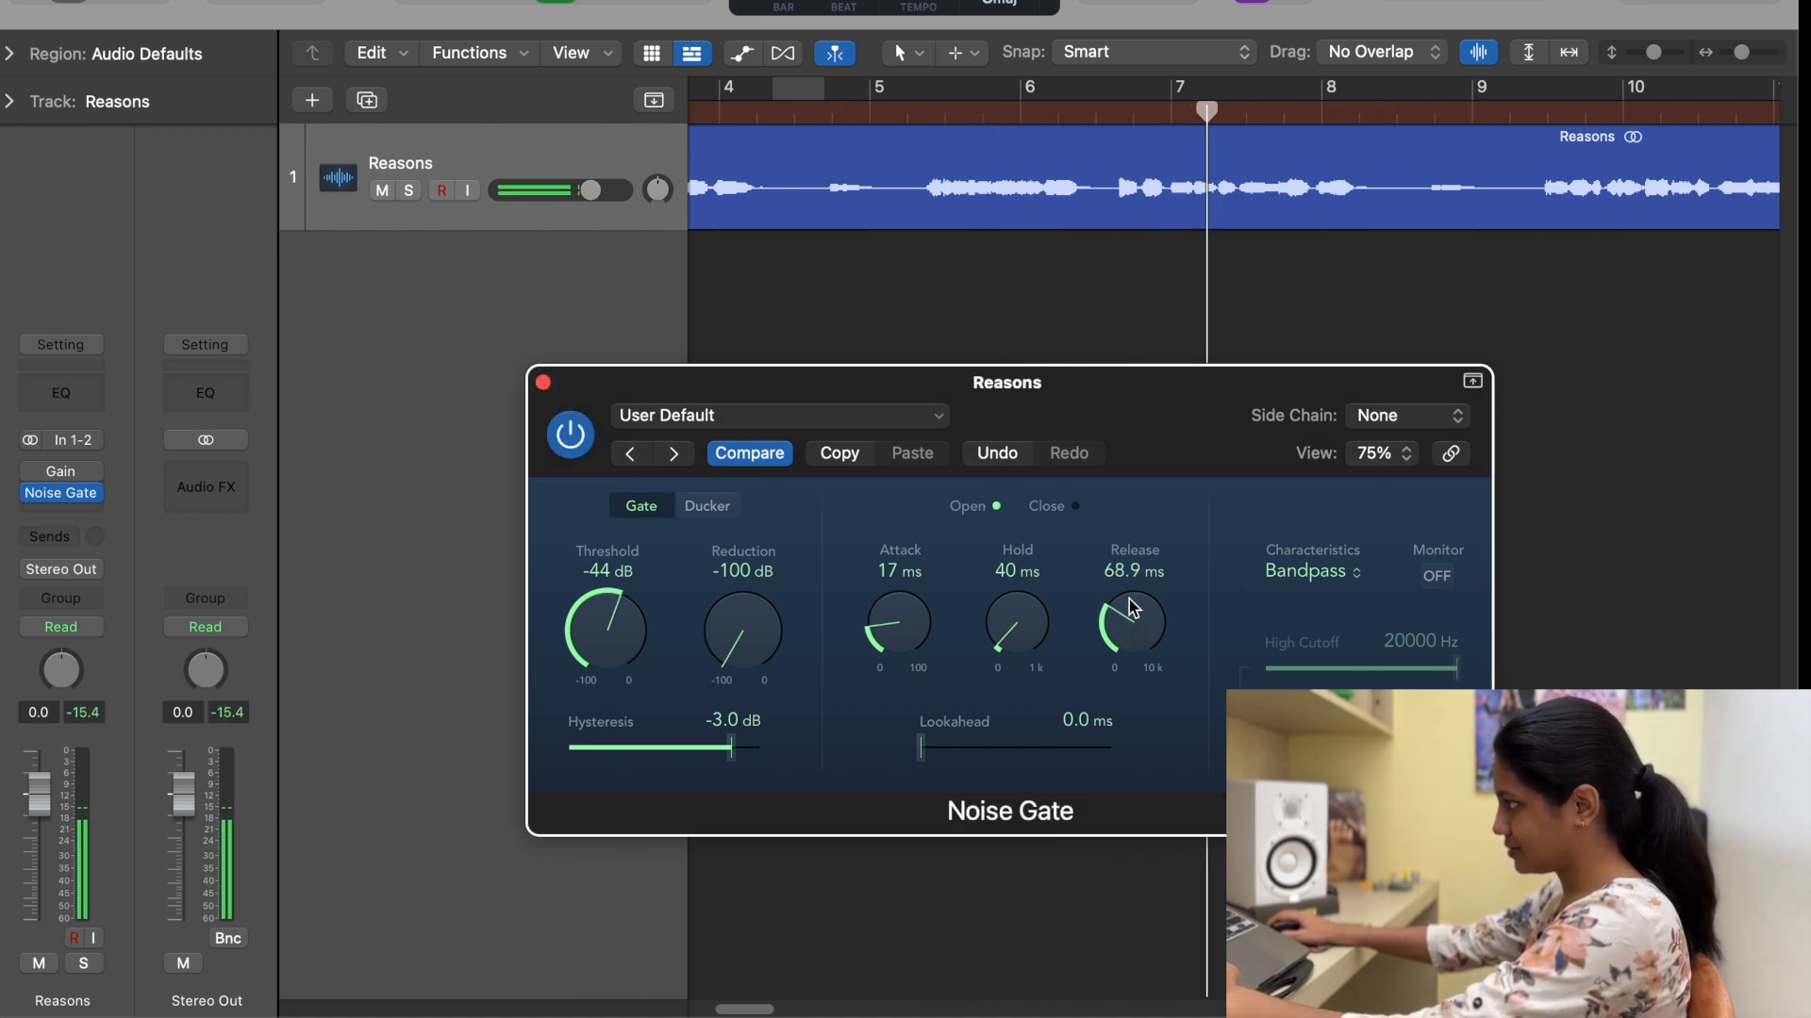
- Cycle the vocal from just after bar 5 to before bar 9 and adjust the attack to 29 ms and the release to 51.1 ms
left_click_drag(918, 87, 1434, 87)
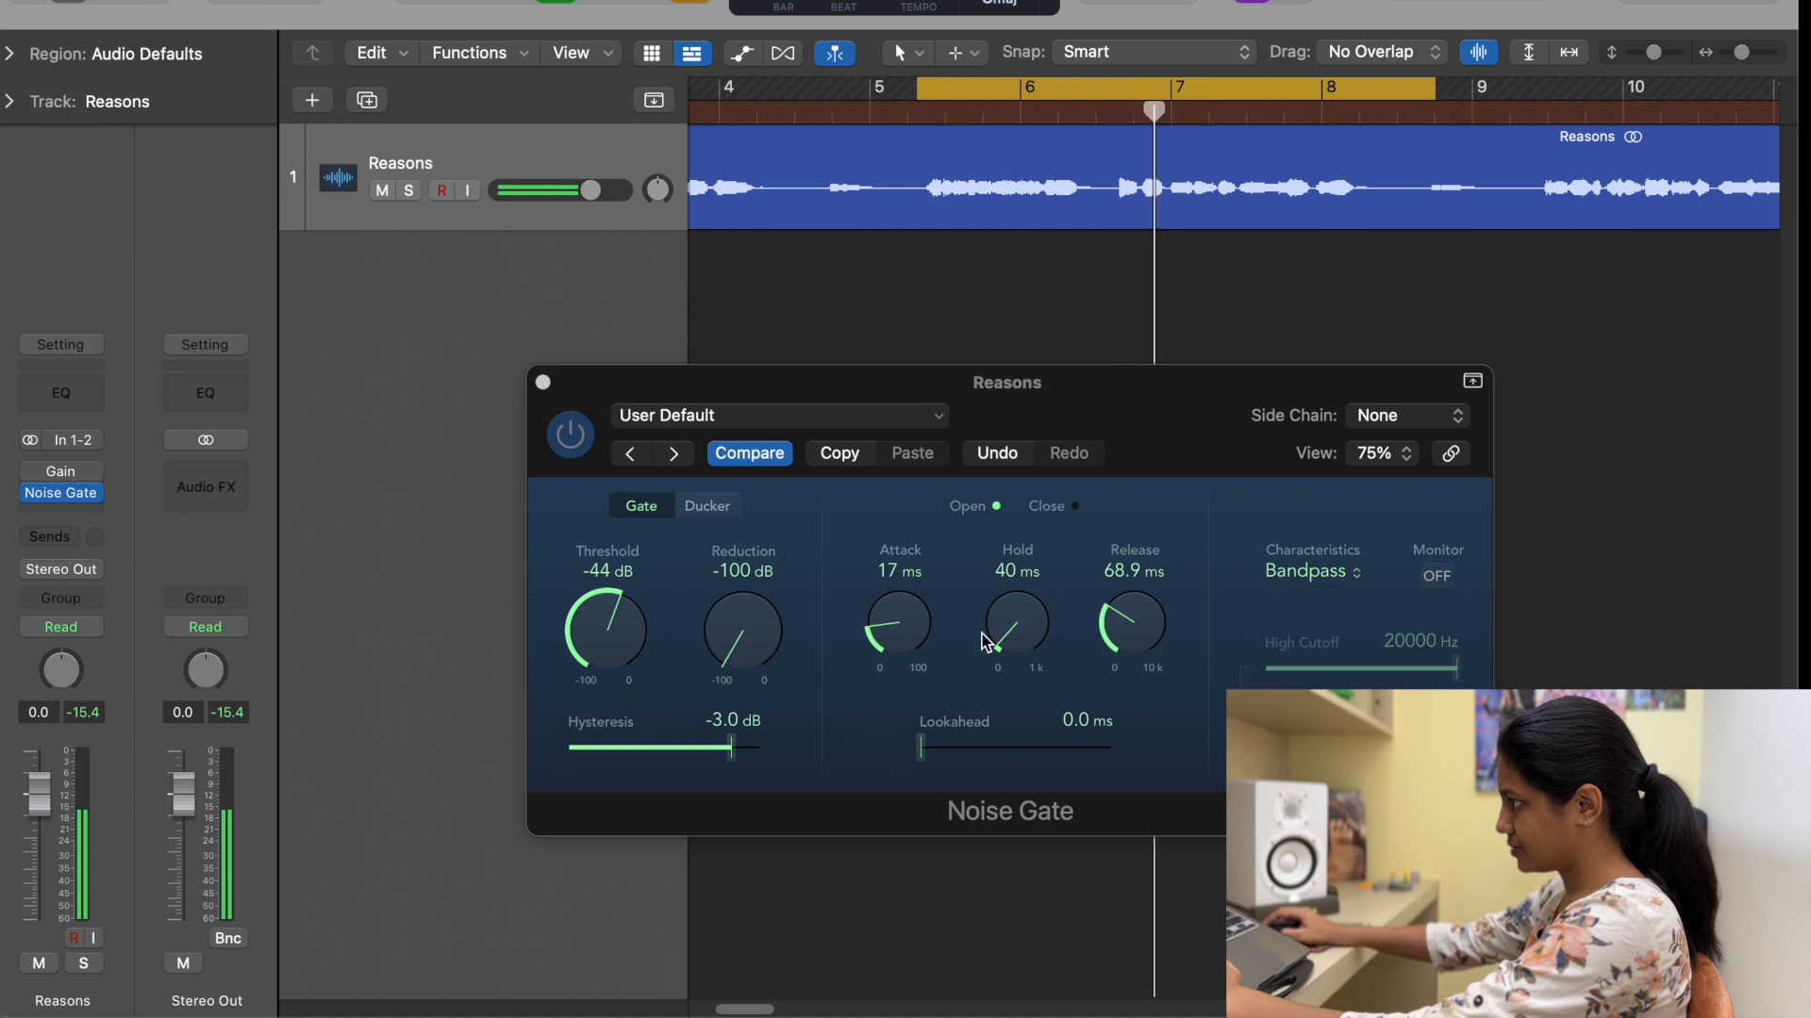
left_click_drag(898, 625, 900, 613)
left_click_drag(1142, 616, 1147, 594)
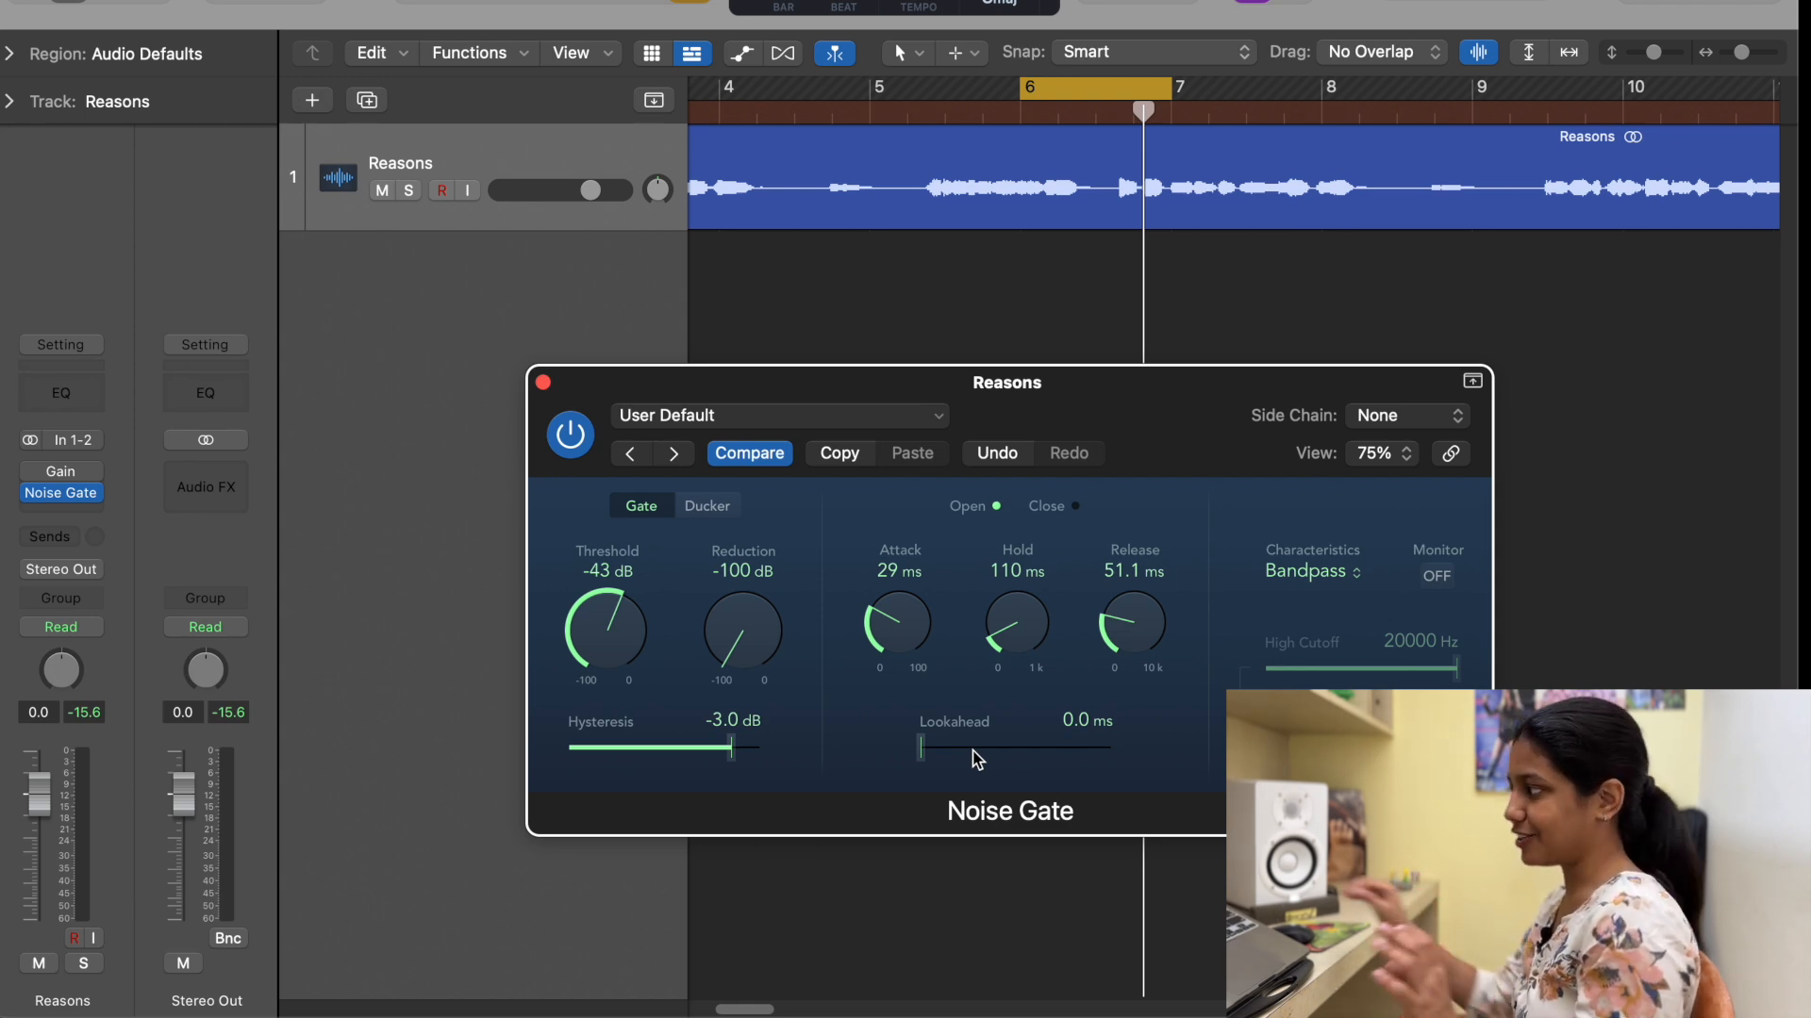
- Set the Noise Gate lookahead to 6.4 ms and play the vocal
left_click_drag(917, 751, 983, 751)
key("space")
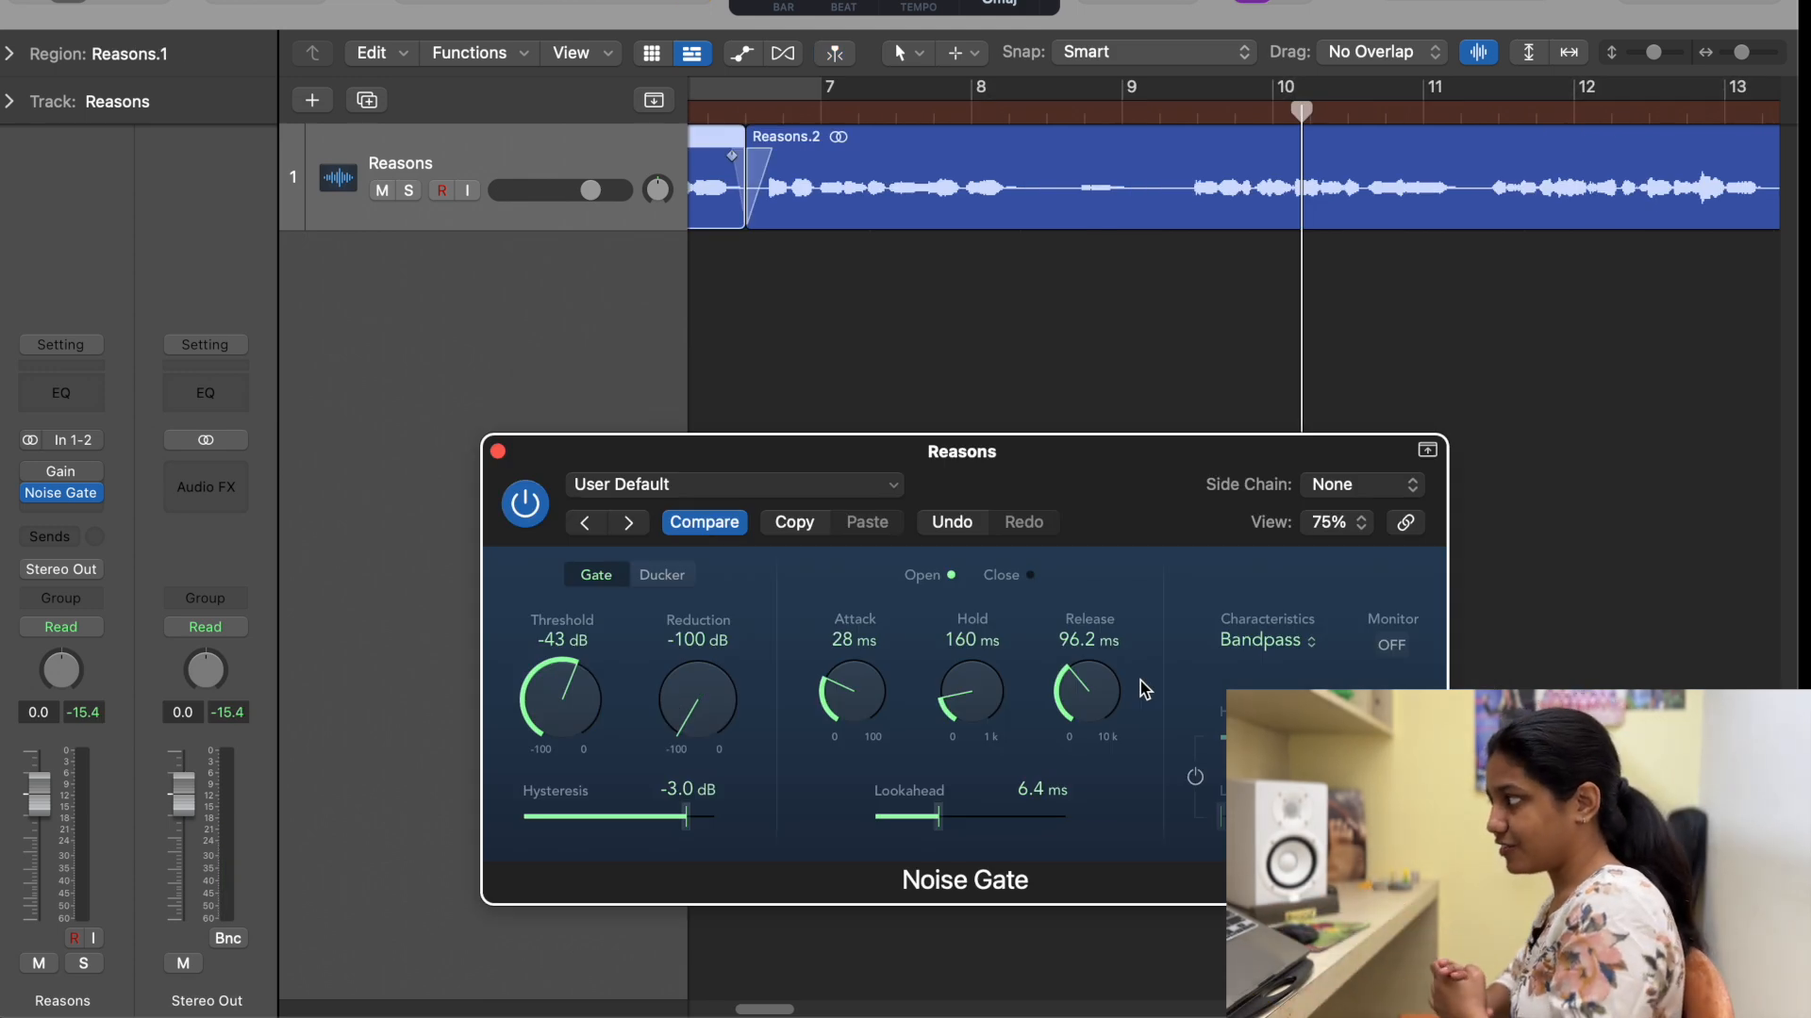
- Look through the Noise Gate's factory presets and close the list without choosing one
left_click(847, 485)
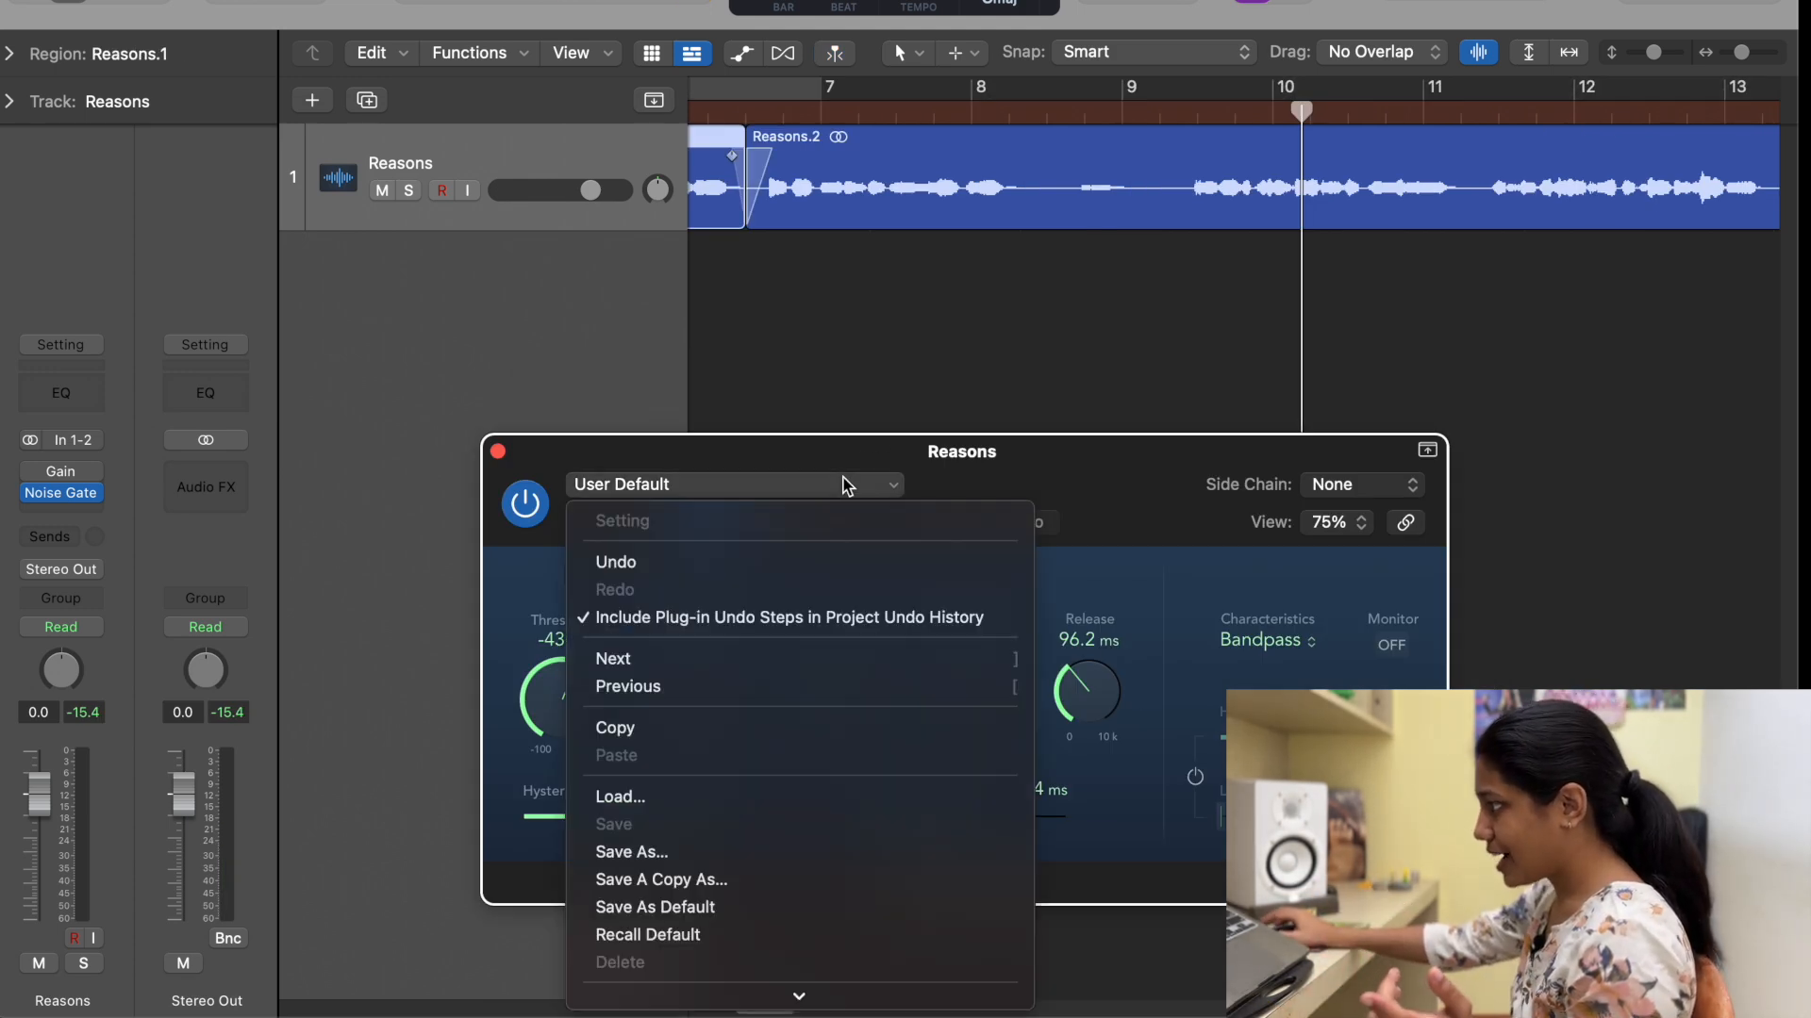
mouse_move(799, 995)
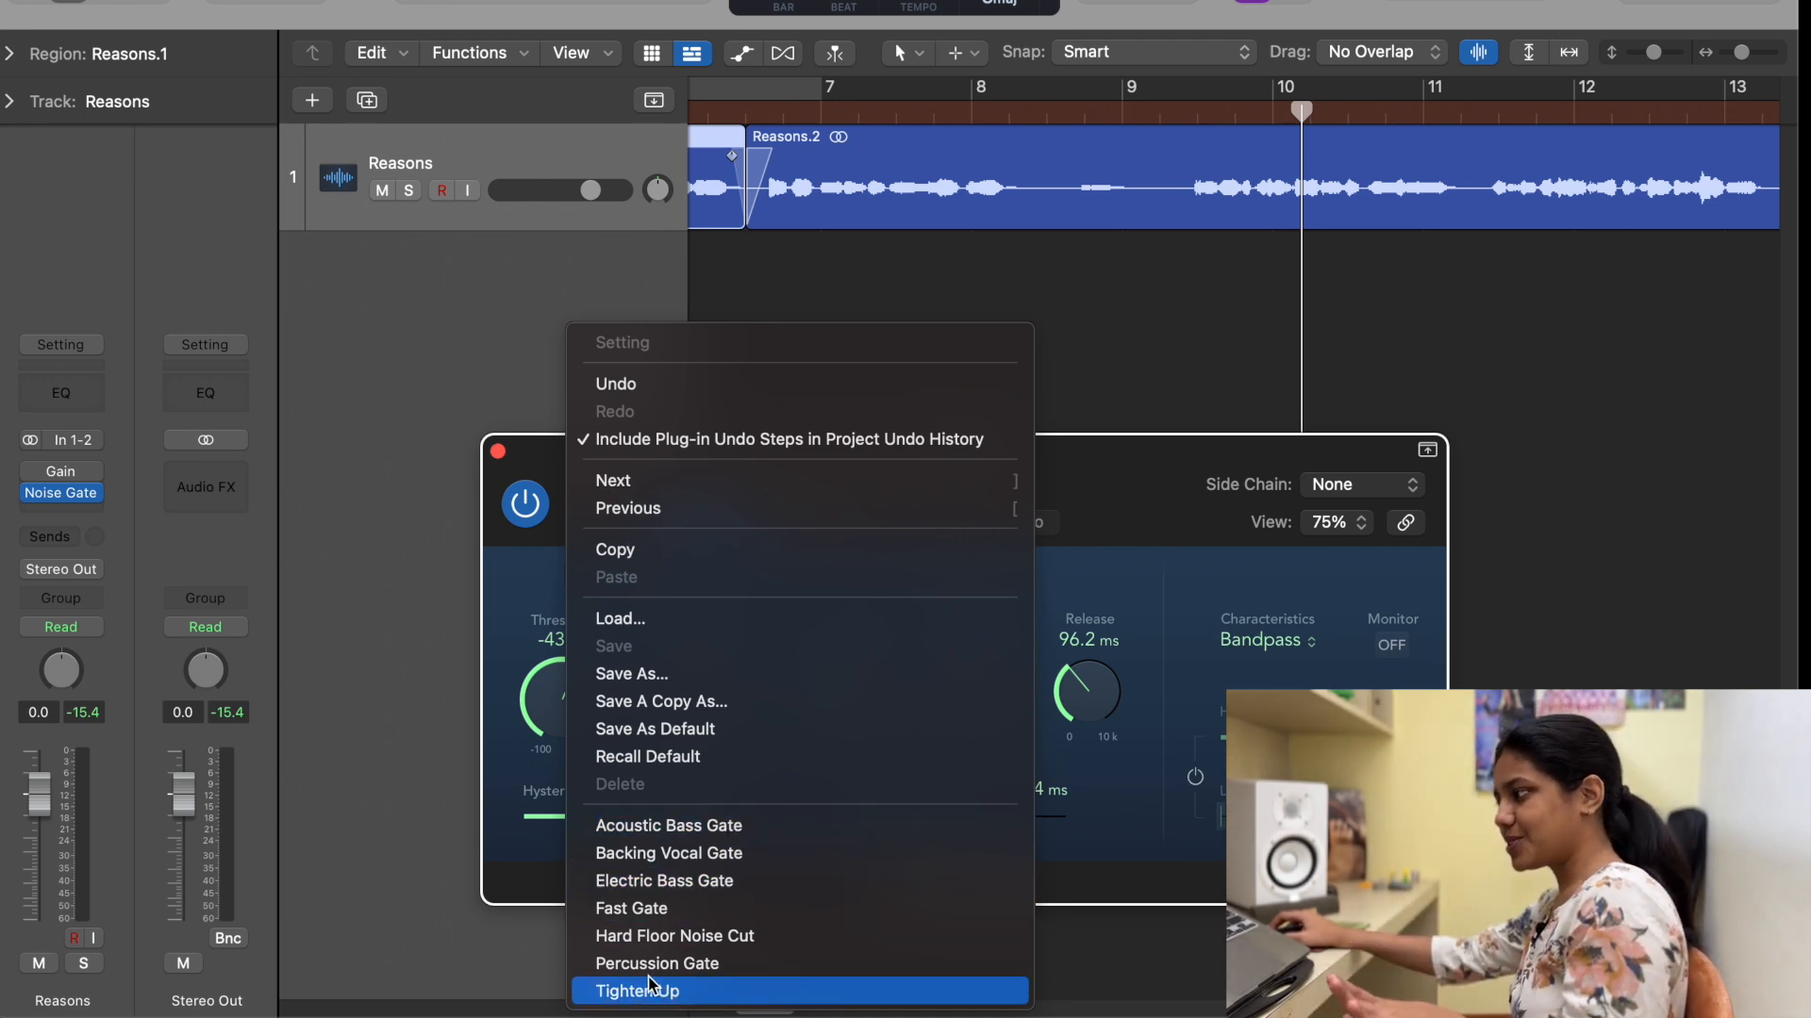
left_click(1161, 884)
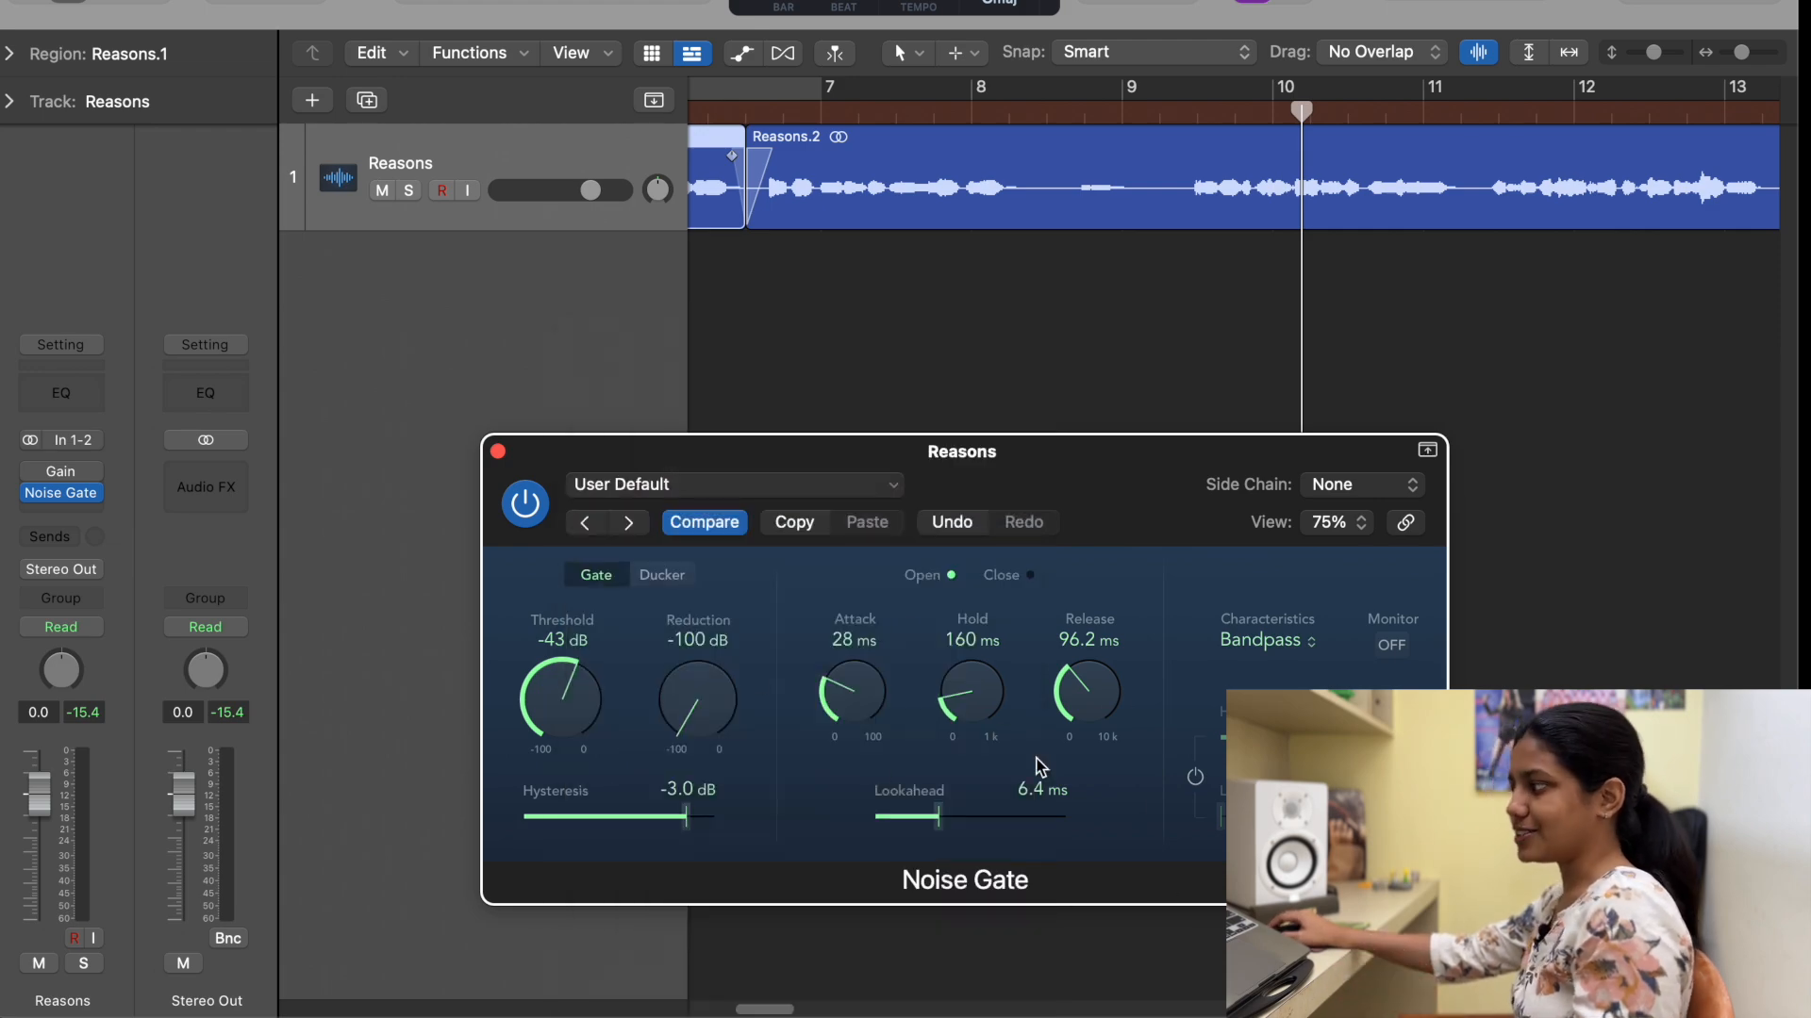